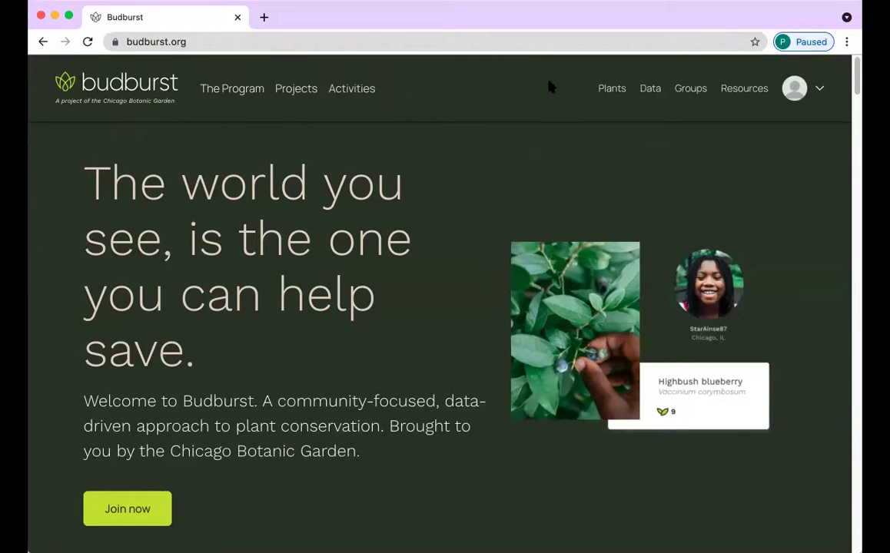
Open the My Budburst App area and start a new observation without a photo.
{"action": "left_click", "coordinate": [802, 90]}
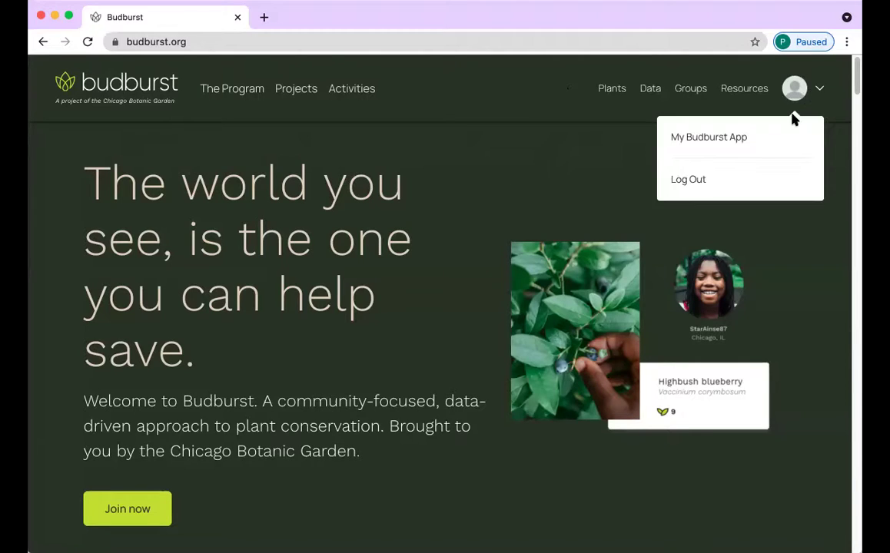
{"action": "left_click", "coordinate": [701, 142]}
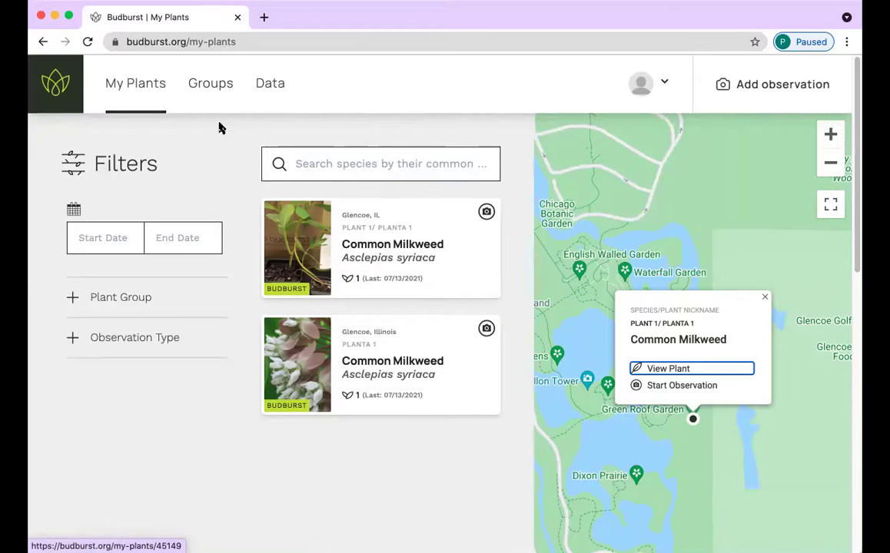
{"action": "left_click", "coordinate": [755, 86]}
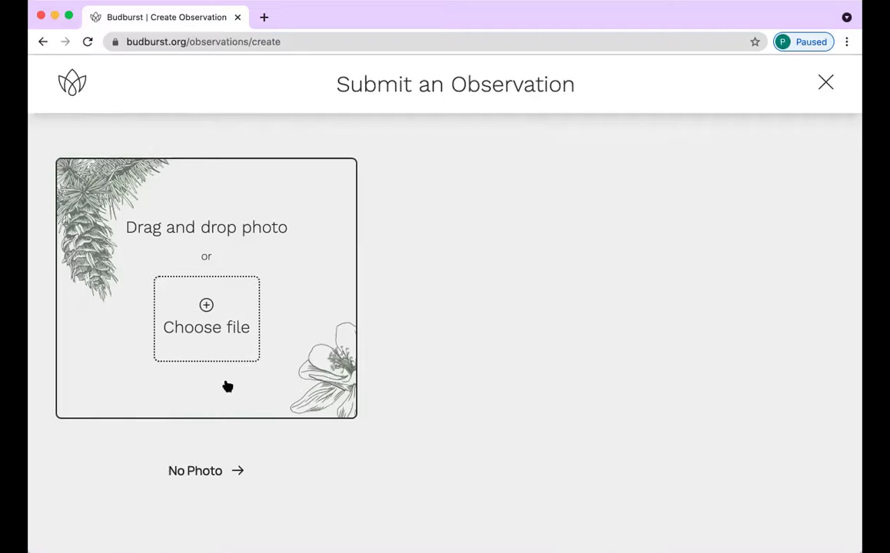
{"action": "left_click", "coordinate": [176, 470]}
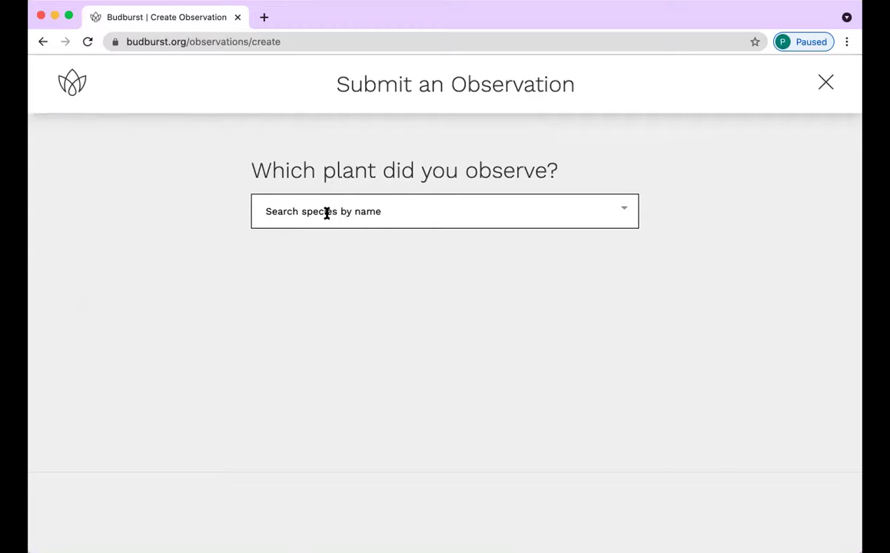
Search the species list for "common mil" and select common milkweed (Asclepias syriaca) as the observed plant.
{"action": "left_click", "coordinate": [623, 218]}
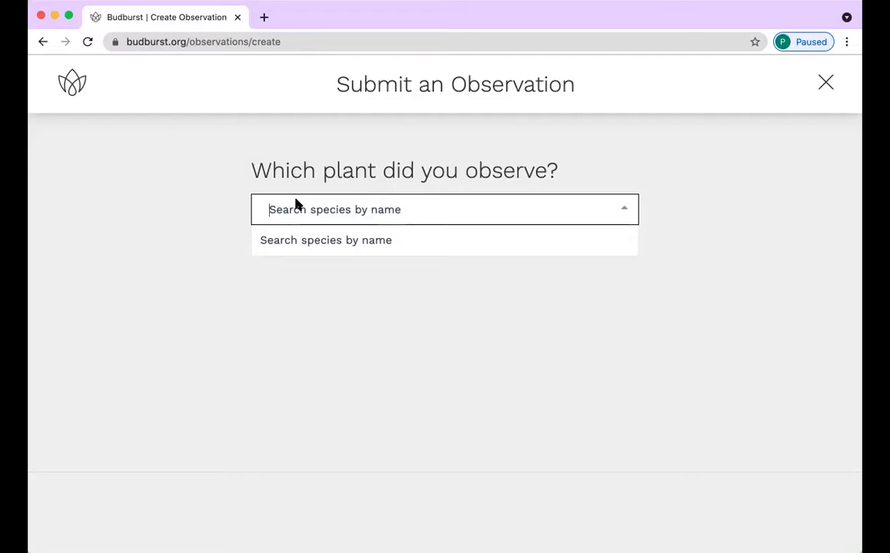
{"action": "type", "text": "co"}
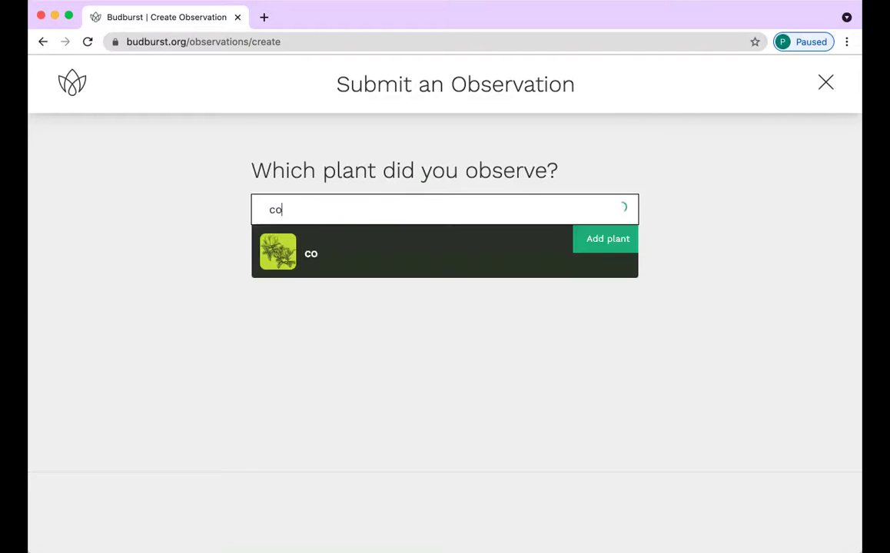
{"action": "type", "text": "mmon"}
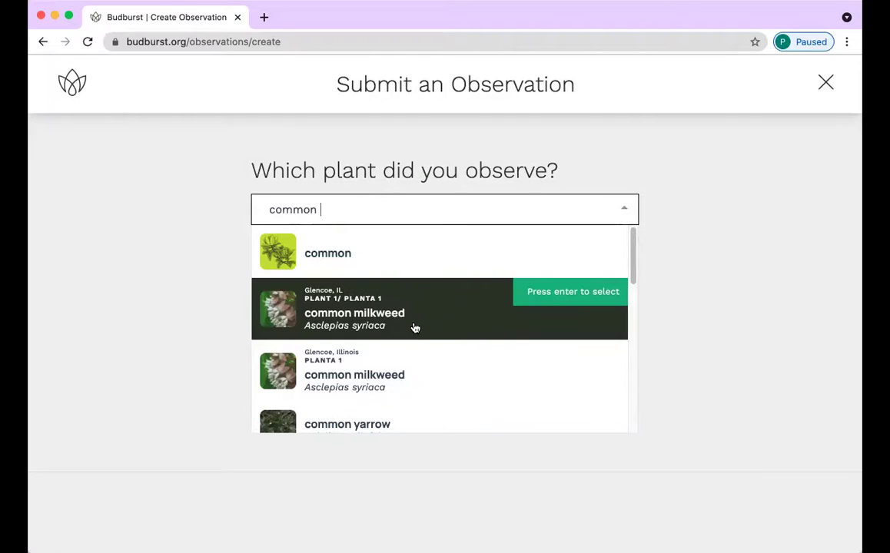
{"action": "scroll", "coordinate": [390, 362], "scroll_direction": "down", "scroll_amount": 2}
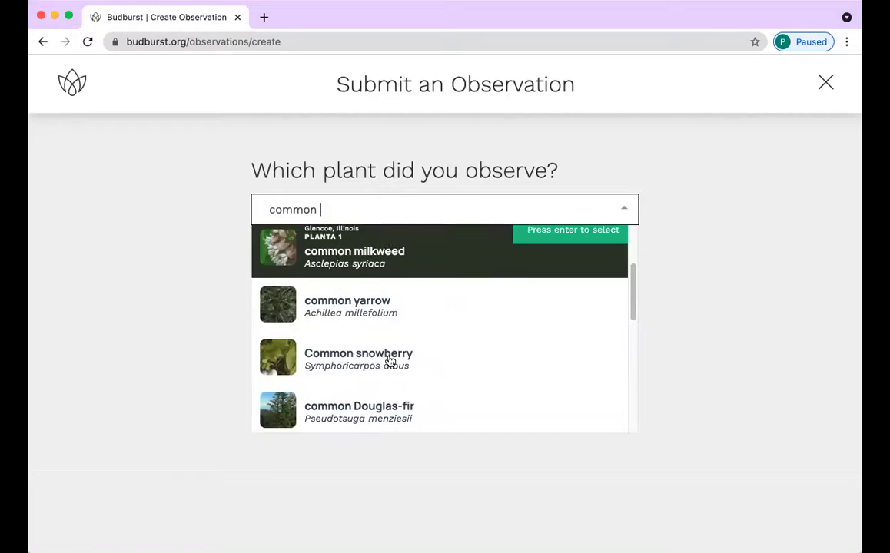
{"action": "scroll", "coordinate": [457, 354], "scroll_direction": "down", "scroll_amount": 3}
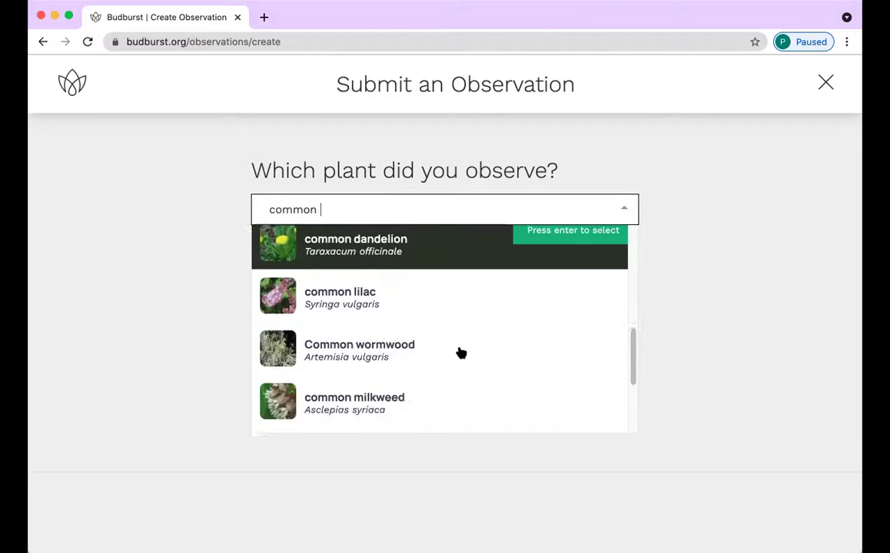
{"action": "type", "text": "m"}
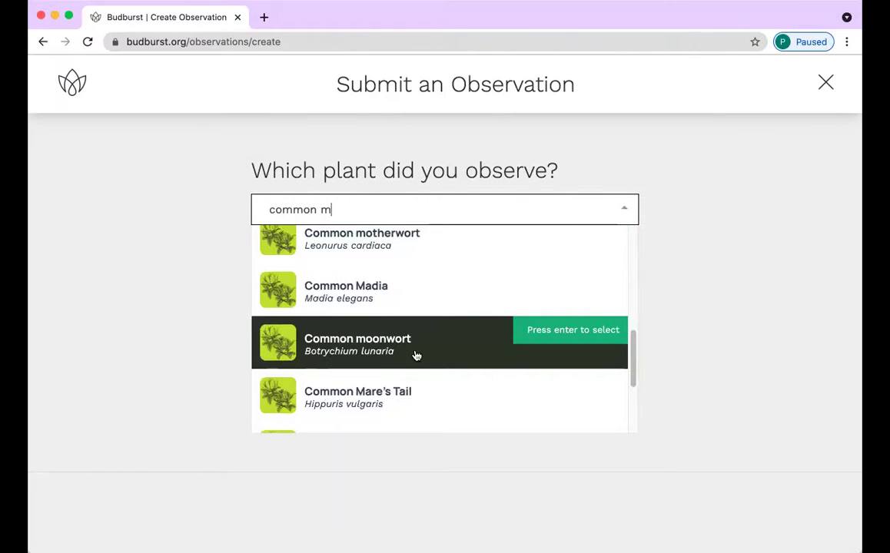
{"action": "type", "text": "il"}
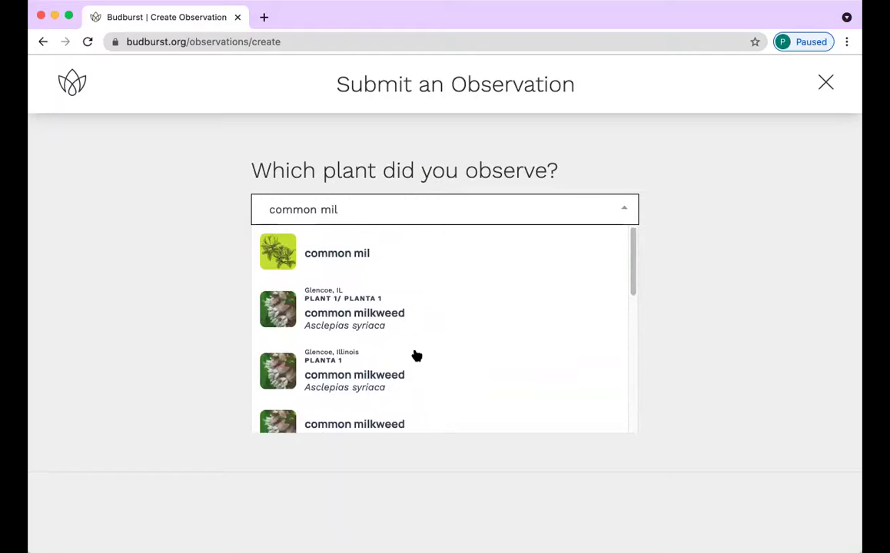
{"action": "scroll", "coordinate": [415, 354], "scroll_direction": "down", "scroll_amount": 3}
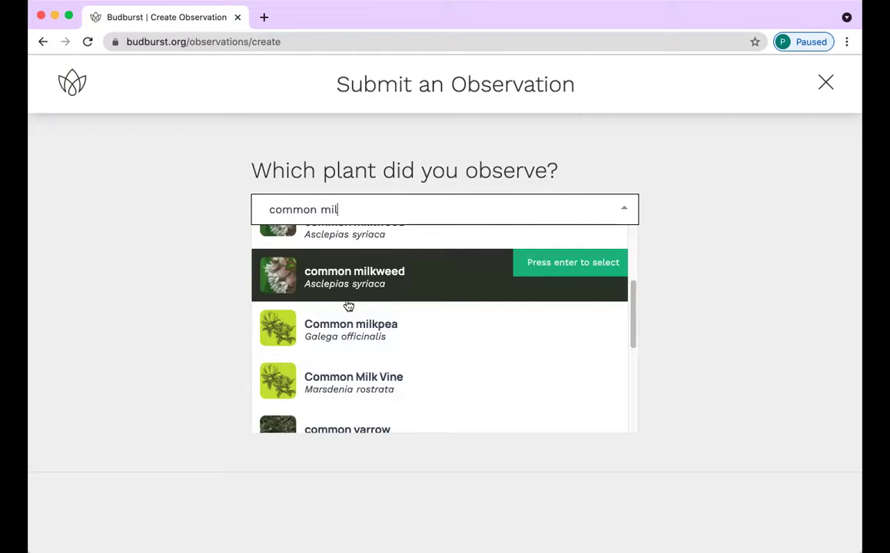
{"action": "left_click", "coordinate": [571, 264]}
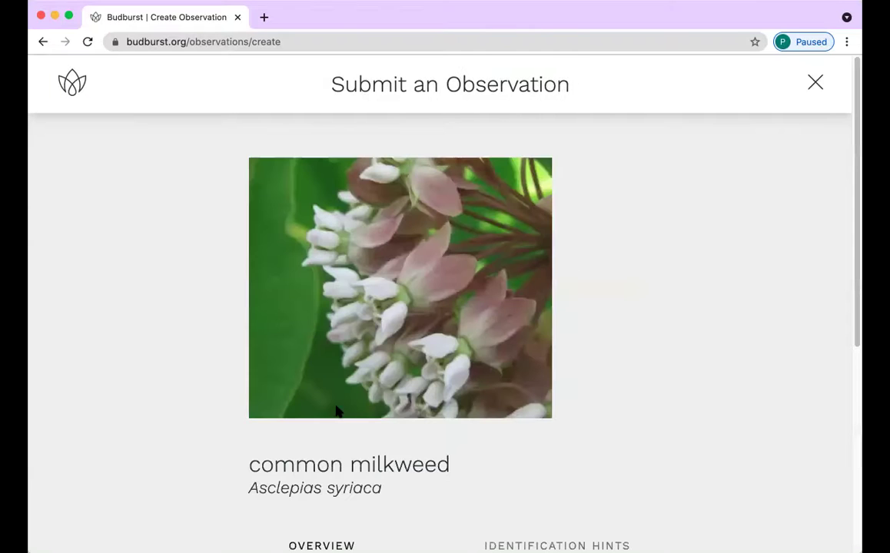
Review the overview and identification hints for common milkweed, and continue to the location and nickname questions.
{"action": "scroll", "coordinate": [342, 403], "scroll_direction": "down", "scroll_amount": 3}
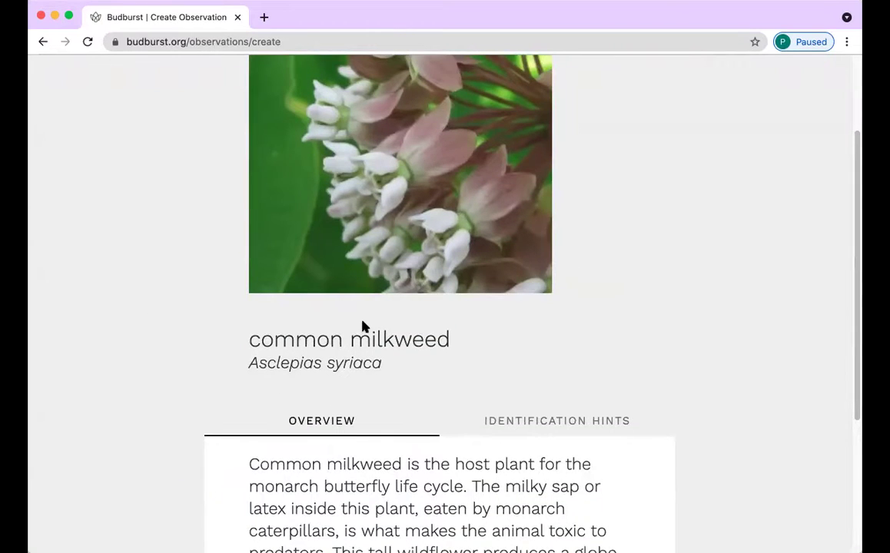
{"action": "scroll", "coordinate": [364, 327], "scroll_direction": "down", "scroll_amount": 5}
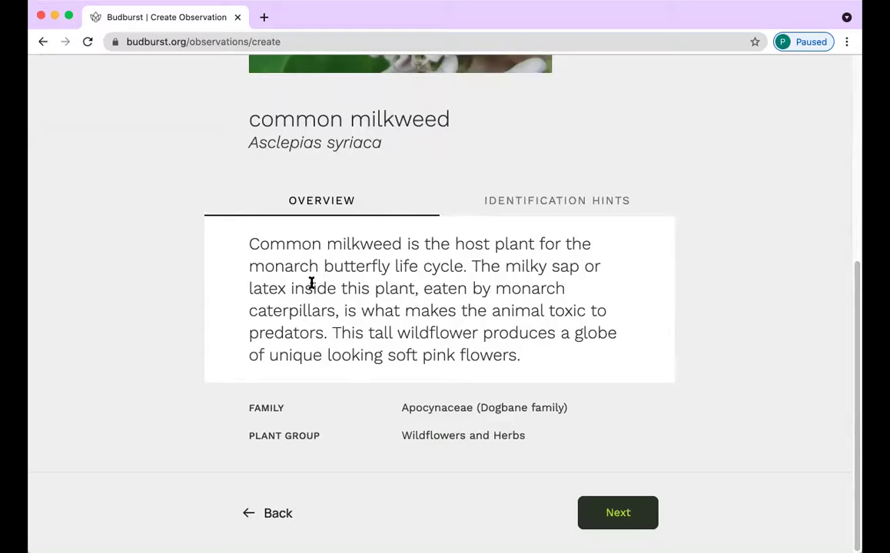
{"action": "left_click", "coordinate": [511, 198]}
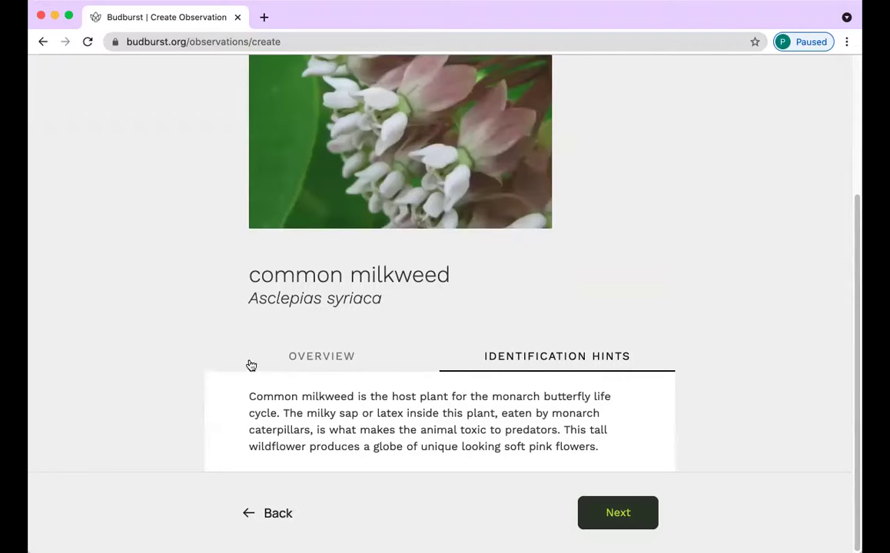
{"action": "left_click", "coordinate": [623, 512]}
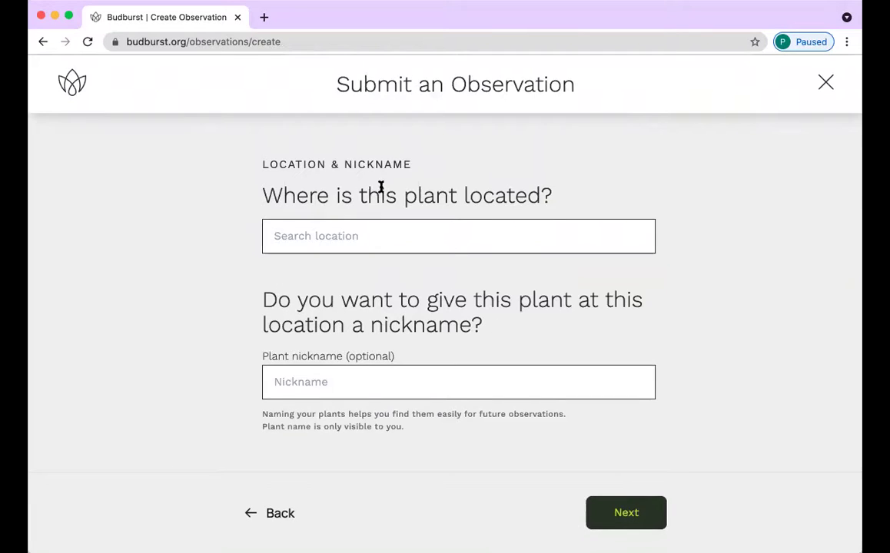
Search for the plant's location and set it to Chicago, IL, USA.
{"action": "left_click", "coordinate": [357, 236]}
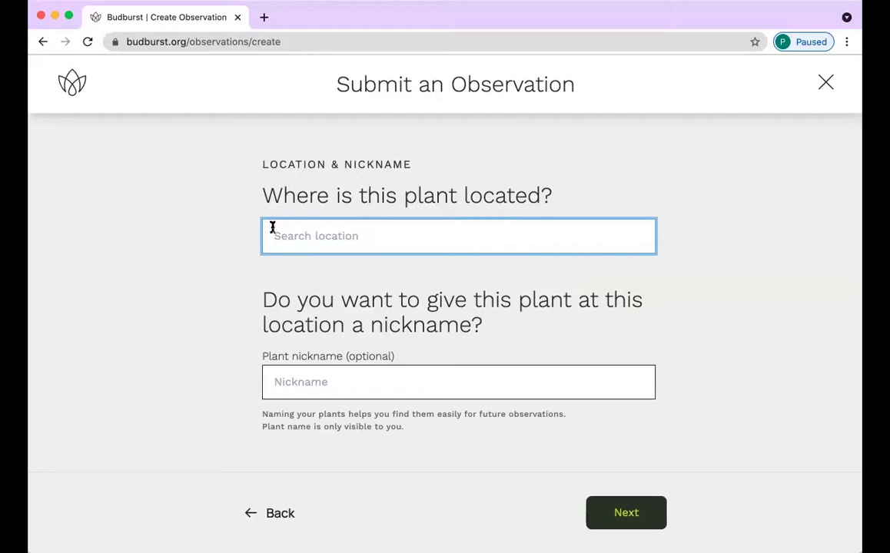
{"action": "type", "text": "chi"}
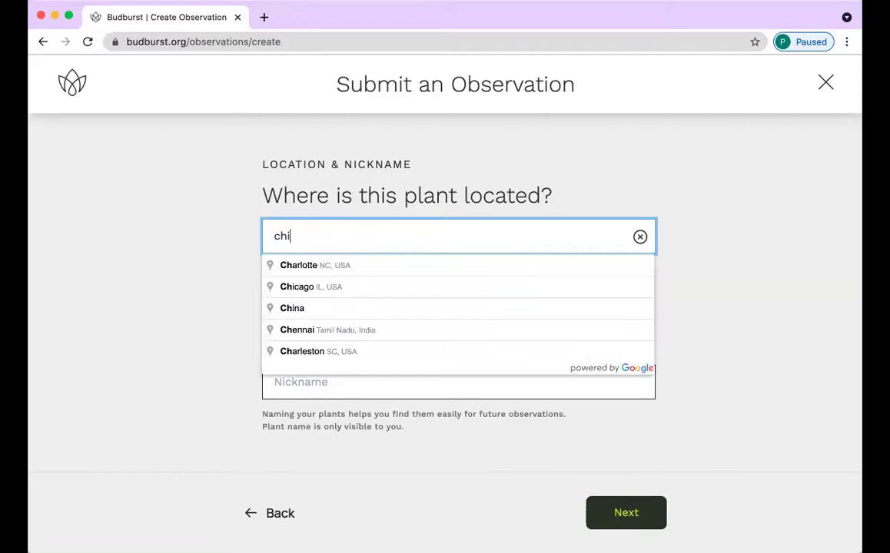
{"action": "left_click", "coordinate": [308, 266]}
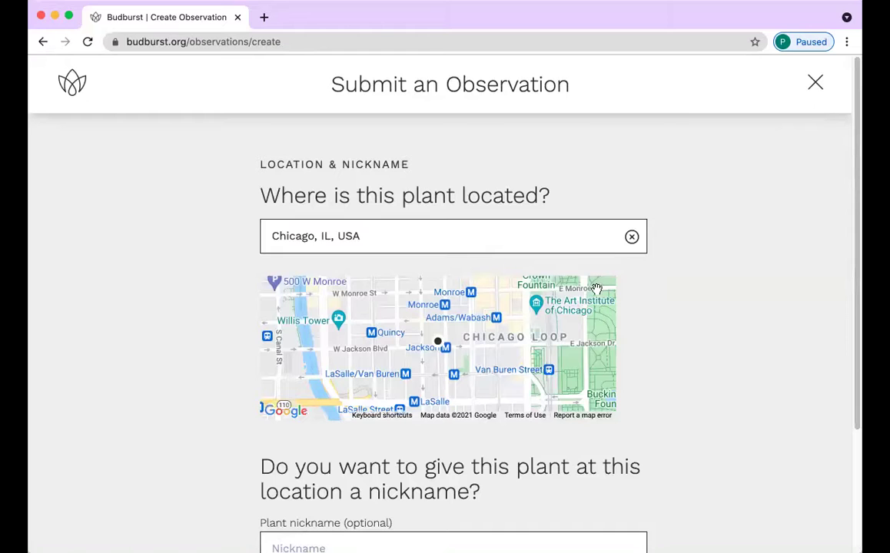
Give the plant the nickname "Planta 1" and continue to the observation type choice.
{"action": "scroll", "coordinate": [730, 333], "scroll_direction": "down", "scroll_amount": 4}
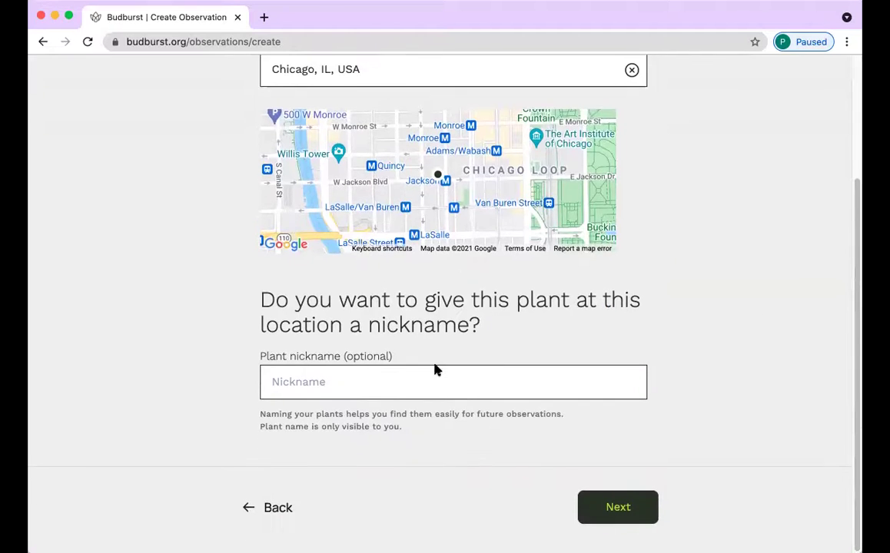
{"action": "left_click", "coordinate": [333, 391]}
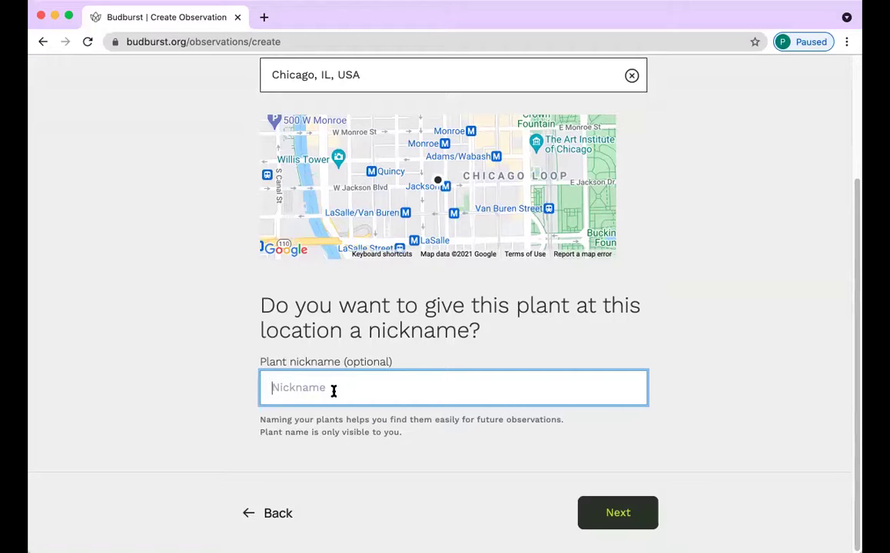
{"action": "type", "text": "Plant"}
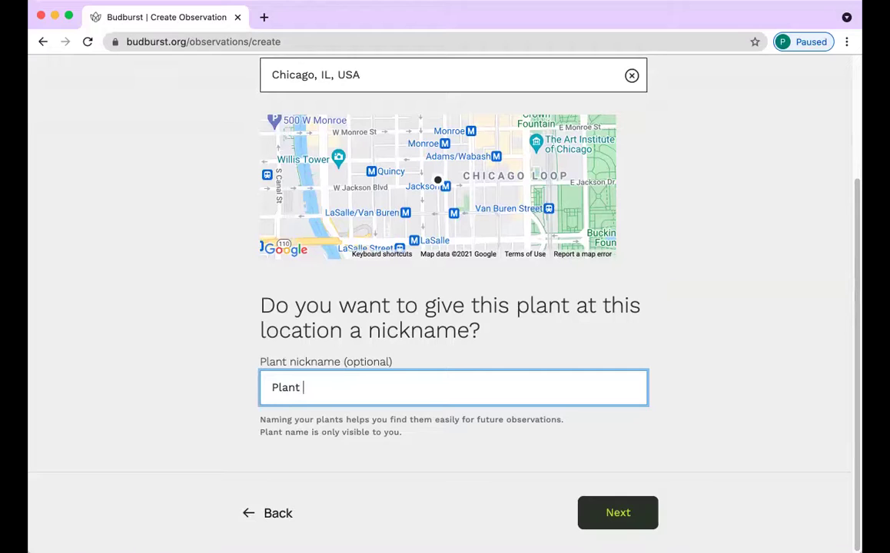
{"action": "type", "text": "a 1"}
{"action": "left_click", "coordinate": [607, 513]}
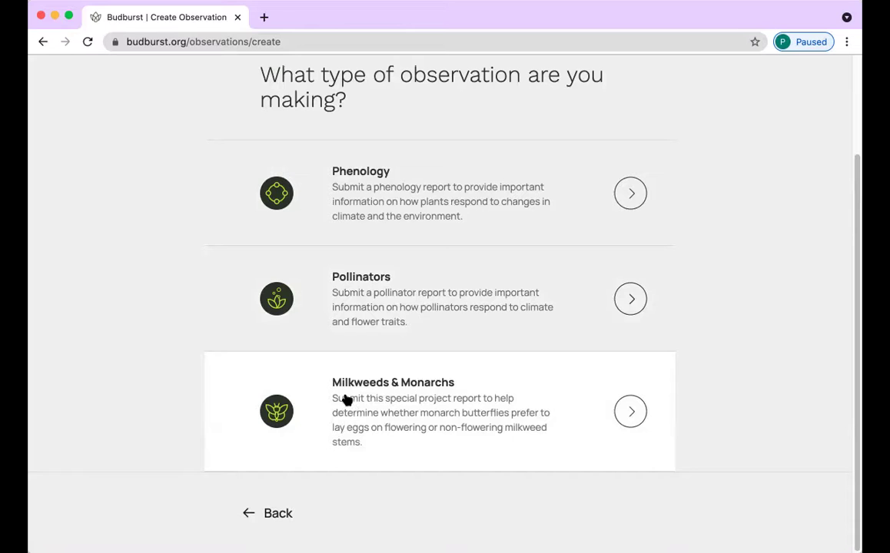
Choose the Milkweeds & Monarchs observation type and enter "Grupo 1" as the patch name.
{"action": "left_click", "coordinate": [518, 421]}
{"action": "scroll", "coordinate": [568, 253], "scroll_direction": "up", "scroll_amount": 3}
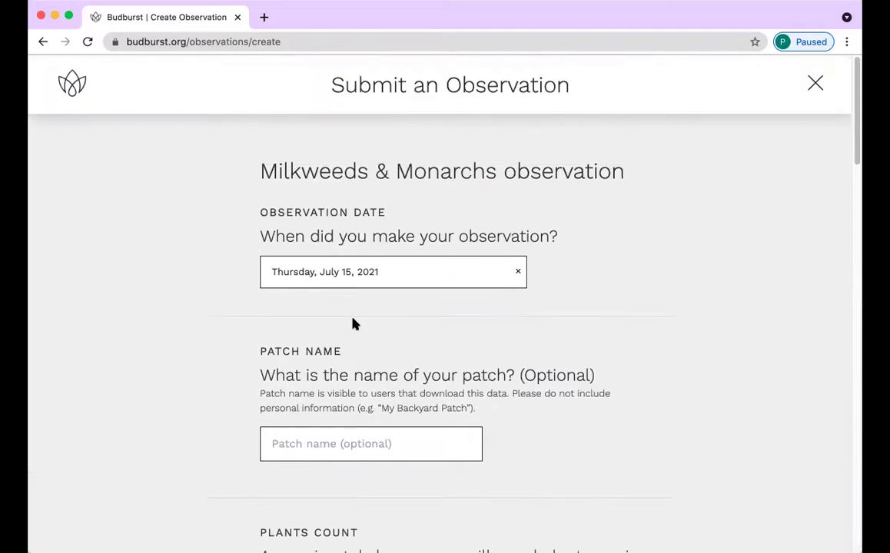
{"action": "scroll", "coordinate": [358, 322], "scroll_direction": "down", "scroll_amount": 2}
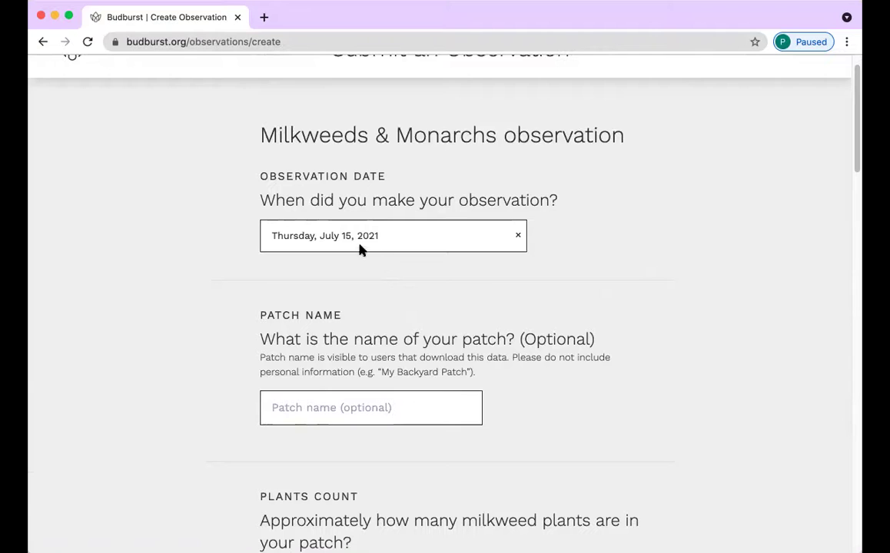
{"action": "scroll", "coordinate": [359, 306], "scroll_direction": "down", "scroll_amount": 3}
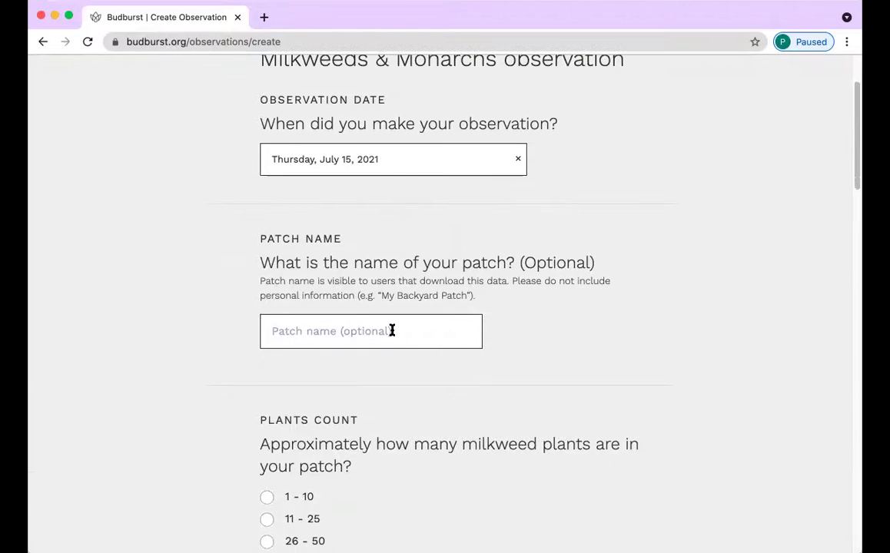
{"action": "left_click", "coordinate": [387, 330]}
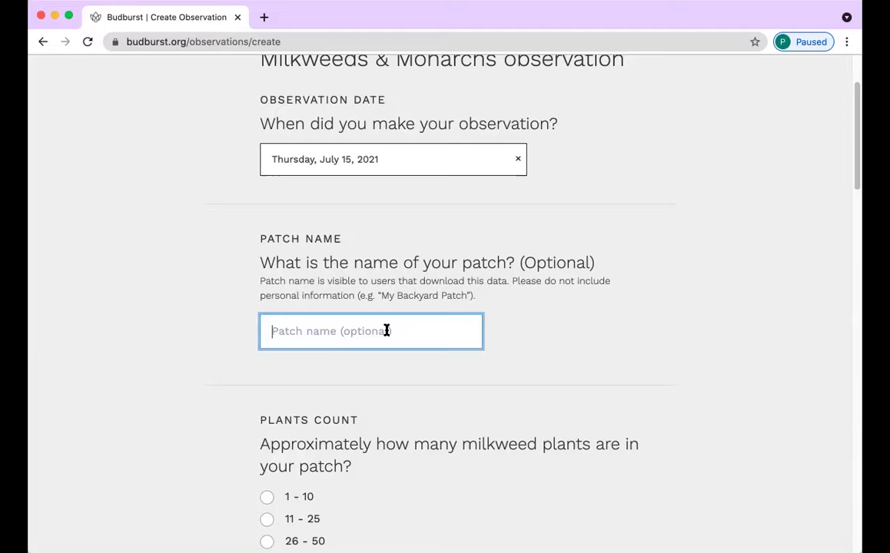
{"action": "type", "text": "G"}
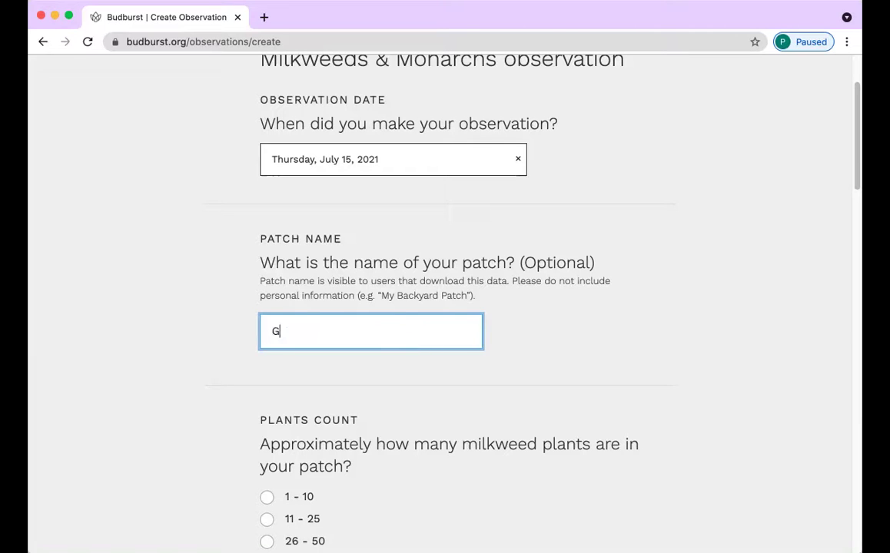
{"action": "type", "text": "rupo 1"}
Set the approximate number of milkweed plants in the patch to 1 - 10.
{"action": "scroll", "coordinate": [527, 335], "scroll_direction": "down", "scroll_amount": 1}
{"action": "scroll", "coordinate": [499, 292], "scroll_direction": "down", "scroll_amount": 5}
{"action": "scroll", "coordinate": [385, 176], "scroll_direction": "down", "scroll_amount": 2}
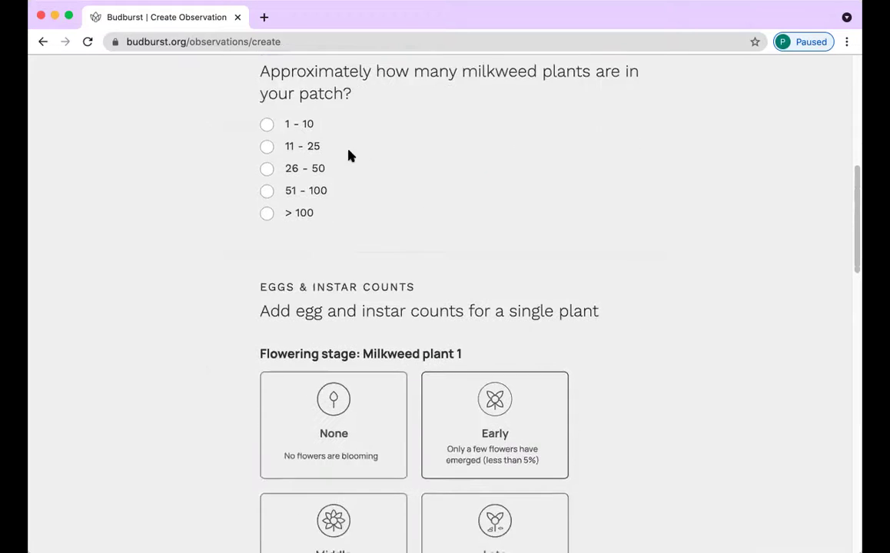
{"action": "scroll", "coordinate": [352, 158], "scroll_direction": "up", "scroll_amount": 2}
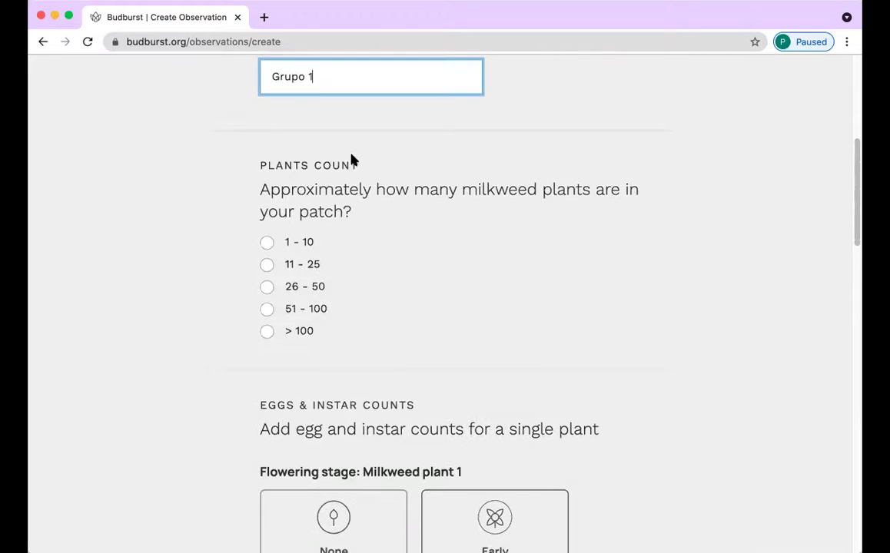
{"action": "left_click", "coordinate": [267, 246]}
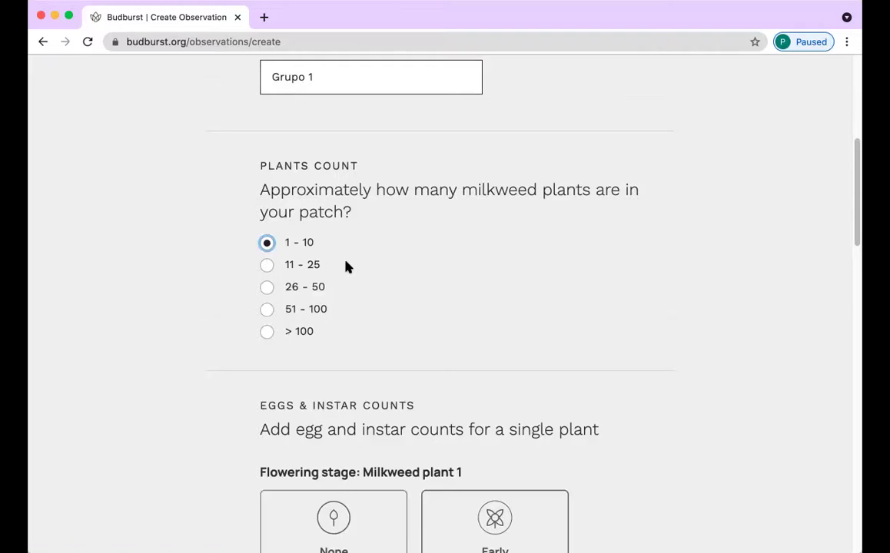
Set the flowering stage of Milkweed plant 1 to None.
{"action": "scroll", "coordinate": [345, 265], "scroll_direction": "down", "scroll_amount": 4}
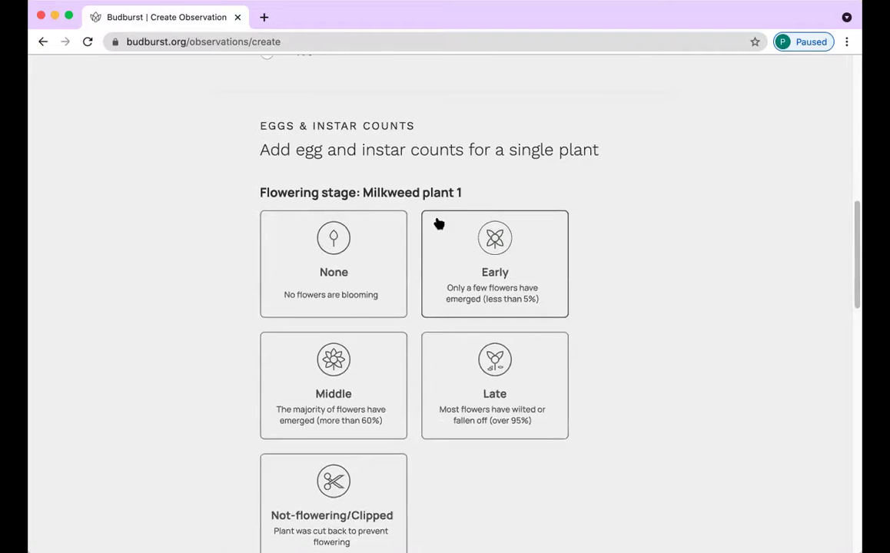
{"action": "scroll", "coordinate": [438, 223], "scroll_direction": "down", "scroll_amount": 3}
{"action": "scroll", "coordinate": [435, 220], "scroll_direction": "up", "scroll_amount": 1}
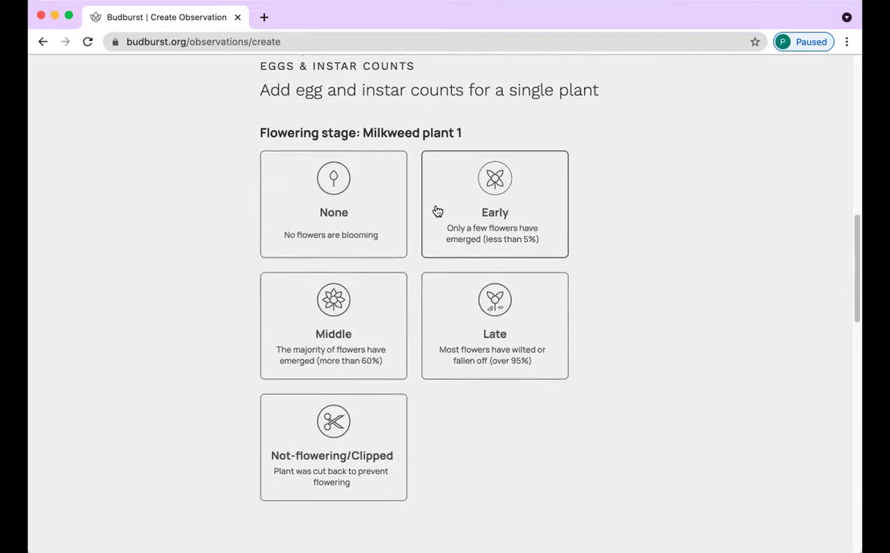
{"action": "scroll", "coordinate": [437, 214], "scroll_direction": "up", "scroll_amount": 1}
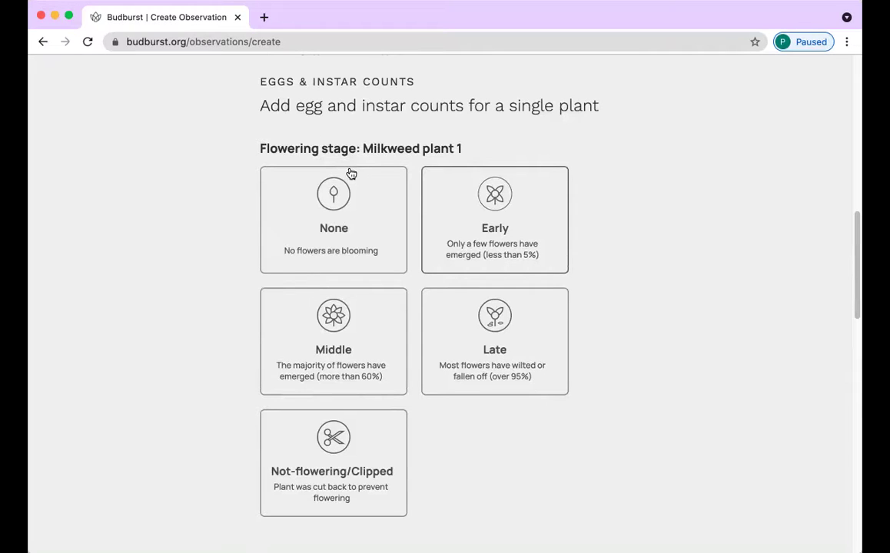
{"action": "left_click", "coordinate": [349, 225]}
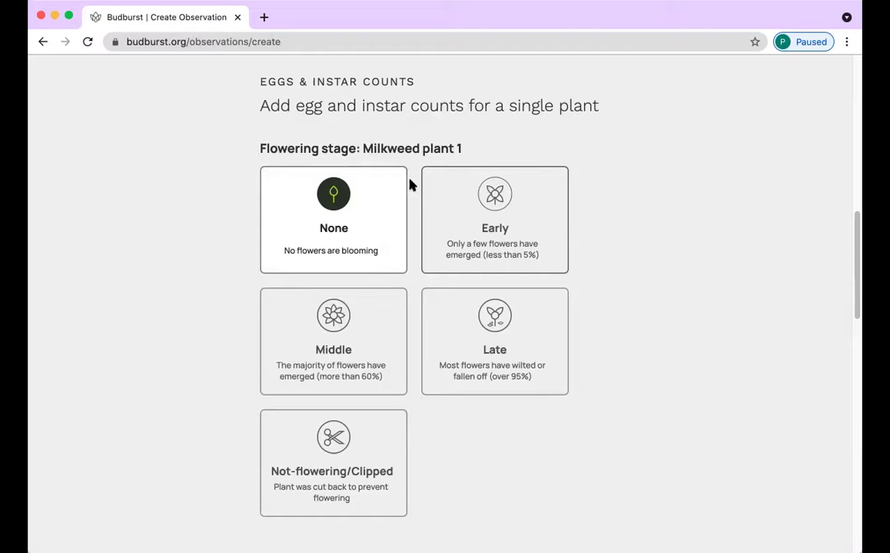
Examine the basic flower cluster, egg and instar count fields for Milkweed plant 1 alongside its flowering stage options.
{"action": "scroll", "coordinate": [364, 240], "scroll_direction": "down", "scroll_amount": 2}
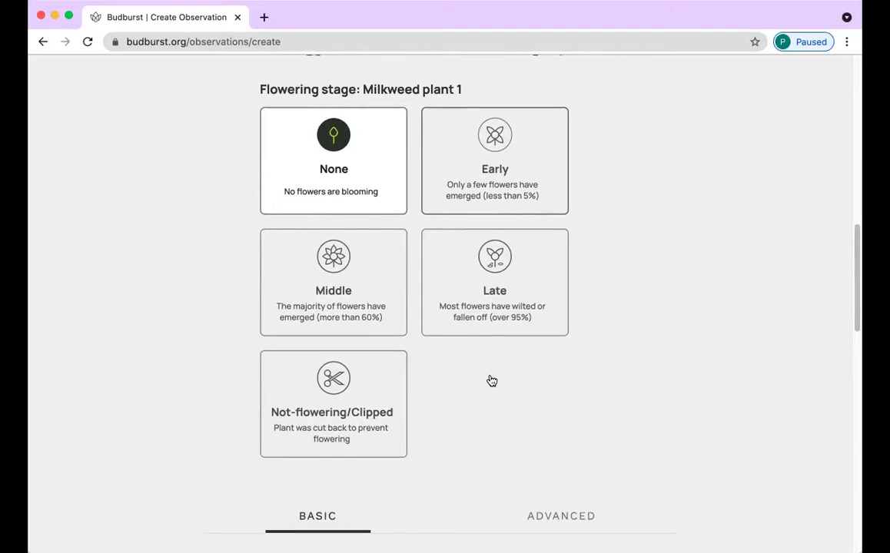
{"action": "scroll", "coordinate": [440, 356], "scroll_direction": "down", "scroll_amount": 5}
{"action": "scroll", "coordinate": [408, 337], "scroll_direction": "down", "scroll_amount": 9}
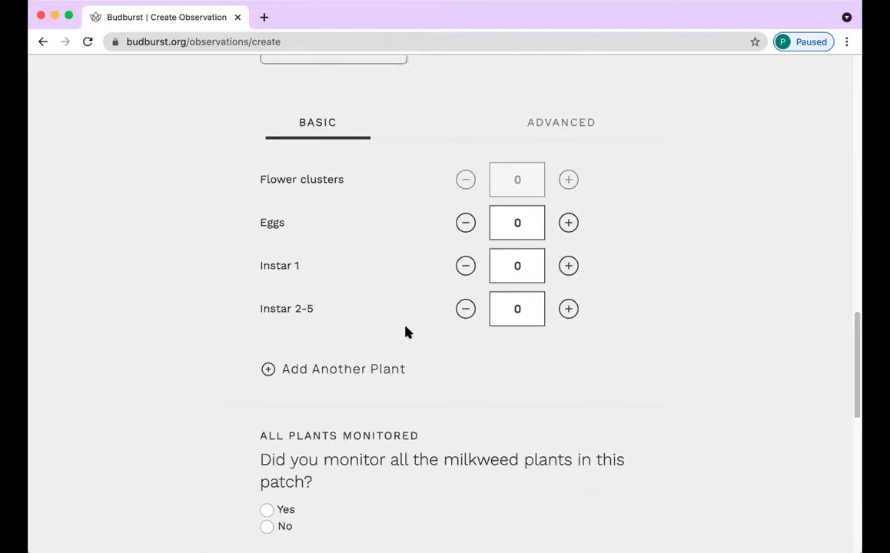
{"action": "scroll", "coordinate": [418, 308], "scroll_direction": "up", "scroll_amount": 7}
{"action": "scroll", "coordinate": [336, 307], "scroll_direction": "down", "scroll_amount": 9}
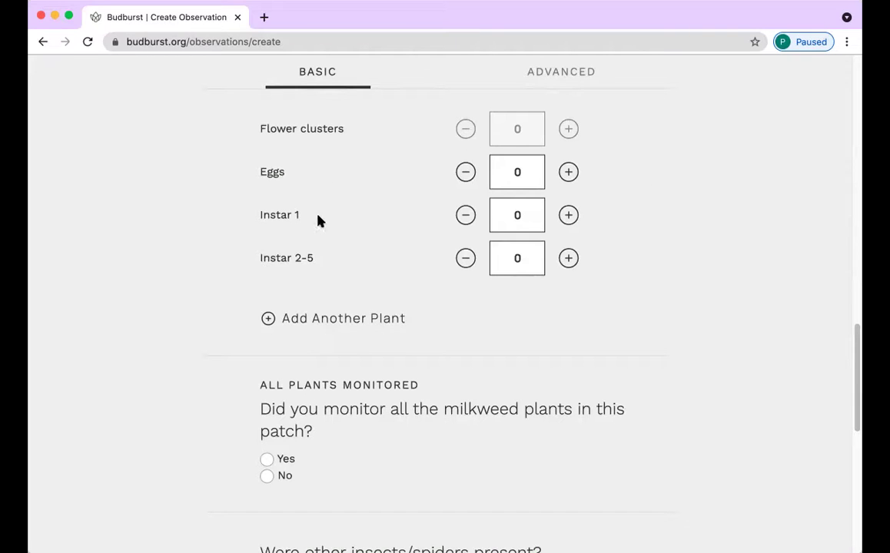
{"action": "scroll", "coordinate": [500, 153], "scroll_direction": "up", "scroll_amount": 1}
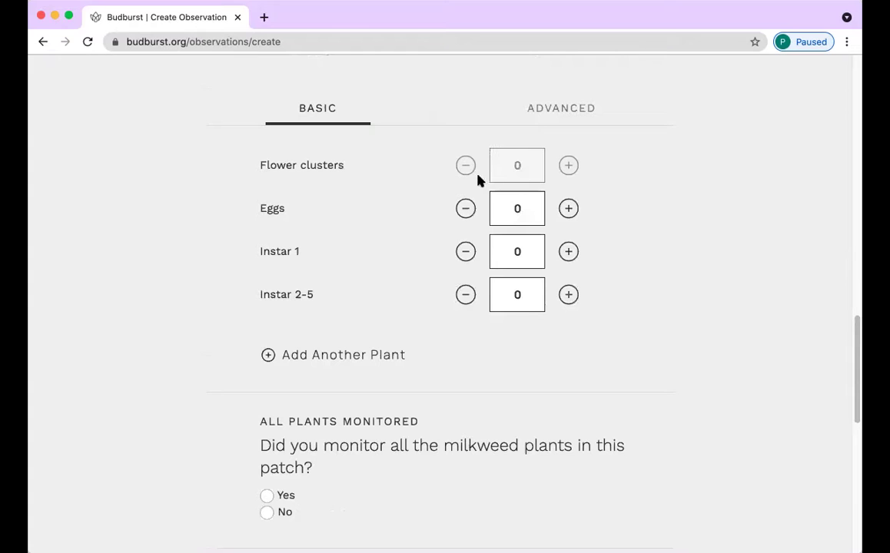
{"action": "scroll", "coordinate": [530, 139], "scroll_direction": "up", "scroll_amount": 8}
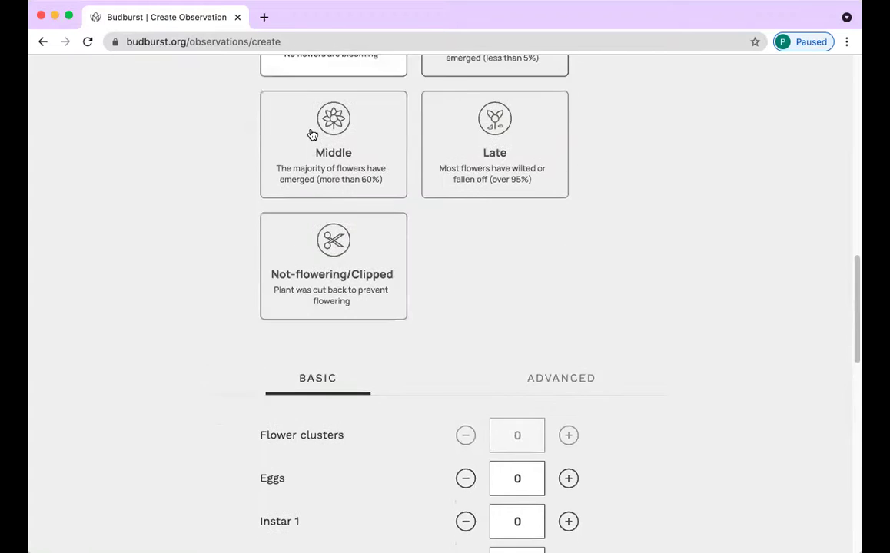
{"action": "scroll", "coordinate": [453, 244], "scroll_direction": "down", "scroll_amount": 10}
{"action": "scroll", "coordinate": [435, 175], "scroll_direction": "up", "scroll_amount": 3}
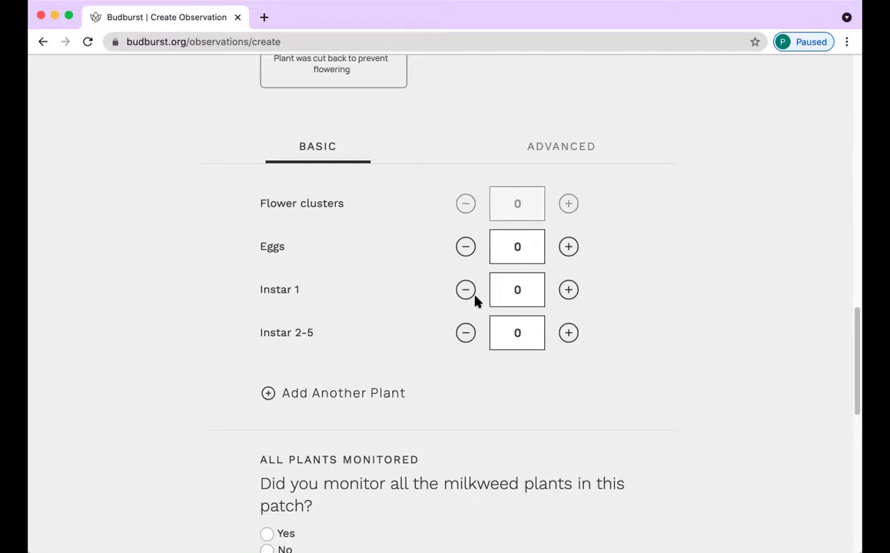
Switch the egg and instar counts to the Advanced version and look over its separate instar fields.
{"action": "left_click", "coordinate": [561, 155]}
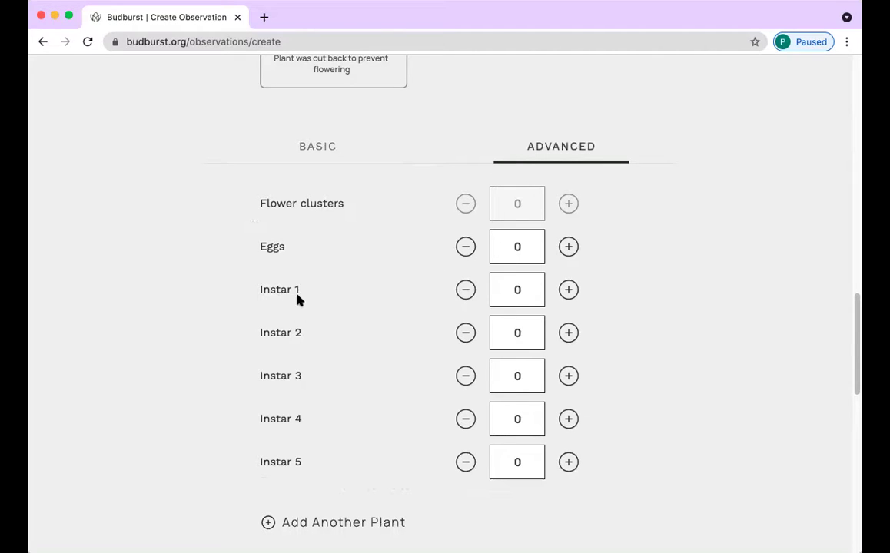
{"action": "left_click_drag", "start_coordinate": [261, 289], "coordinate": [300, 300]}
{"action": "scroll", "coordinate": [437, 203], "scroll_direction": "down", "scroll_amount": 5}
{"action": "scroll", "coordinate": [436, 204], "scroll_direction": "up", "scroll_amount": 3}
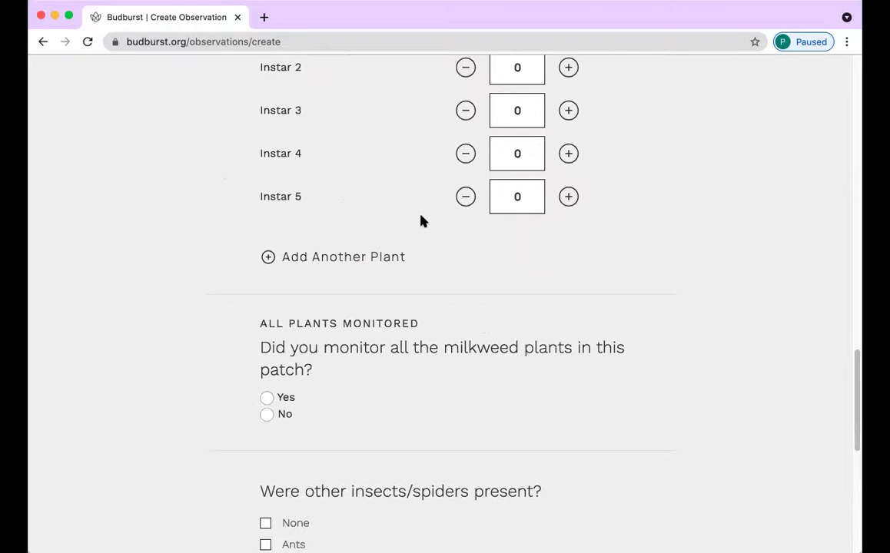
Add a second milkweed plant, set its flowering stage to None and look over its egg and instar counts.
{"action": "scroll", "coordinate": [421, 222], "scroll_direction": "down", "scroll_amount": 1}
{"action": "left_click", "coordinate": [268, 230]}
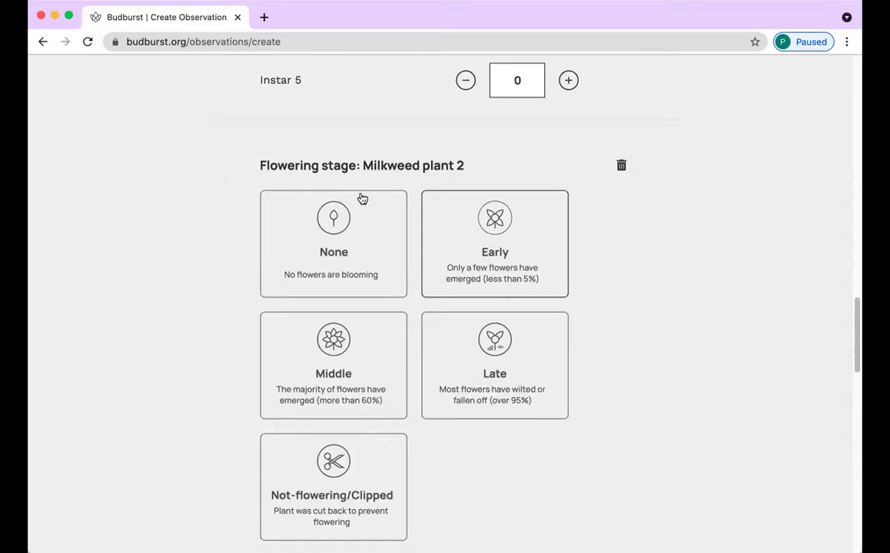
{"action": "left_click", "coordinate": [357, 263]}
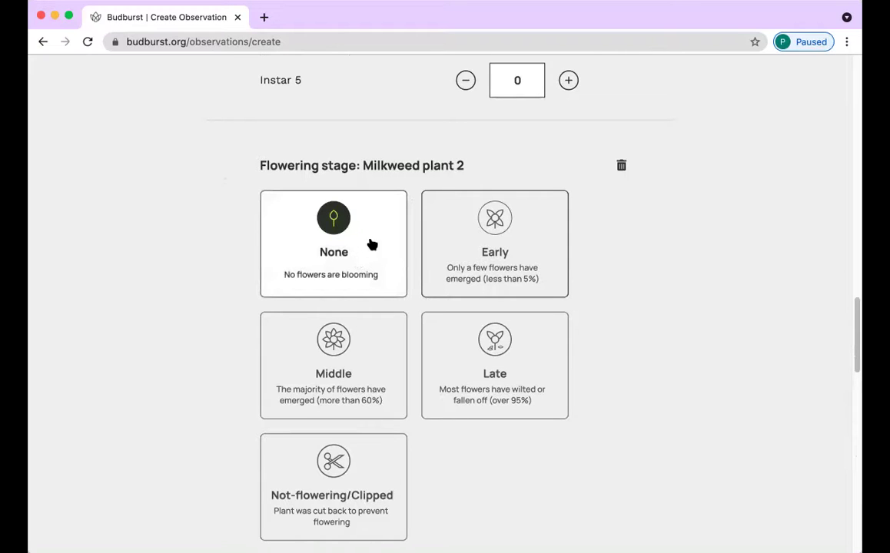
{"action": "scroll", "coordinate": [384, 224], "scroll_direction": "down", "scroll_amount": 10}
{"action": "scroll", "coordinate": [384, 223], "scroll_direction": "up", "scroll_amount": 10}
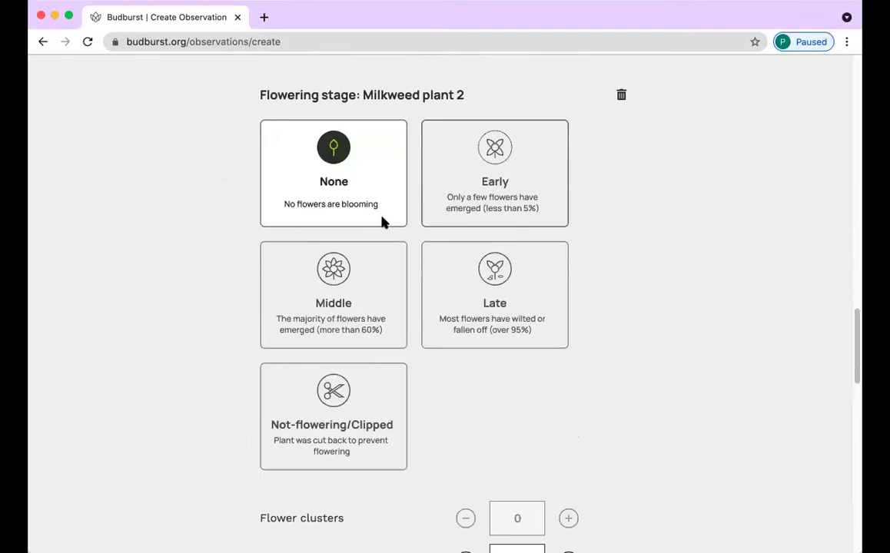
{"action": "scroll", "coordinate": [383, 222], "scroll_direction": "down", "scroll_amount": 4}
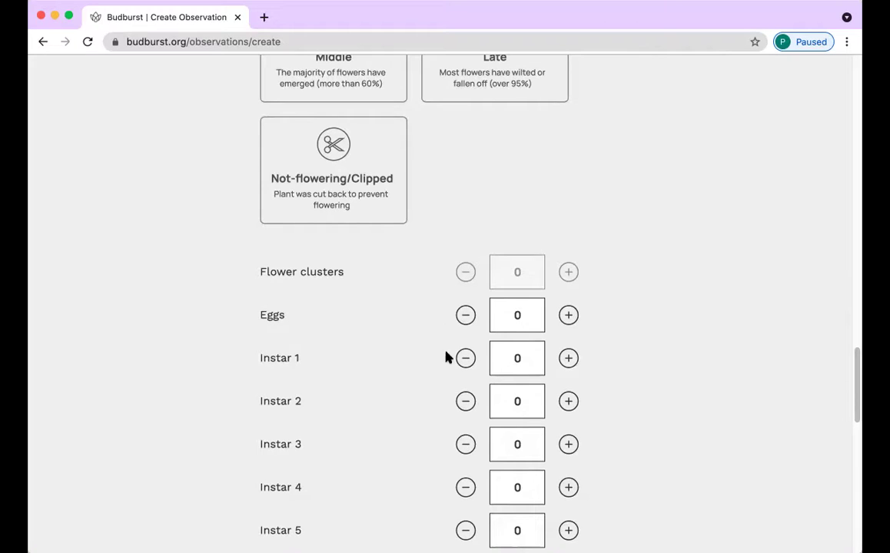
{"action": "scroll", "coordinate": [446, 356], "scroll_direction": "down", "scroll_amount": 2}
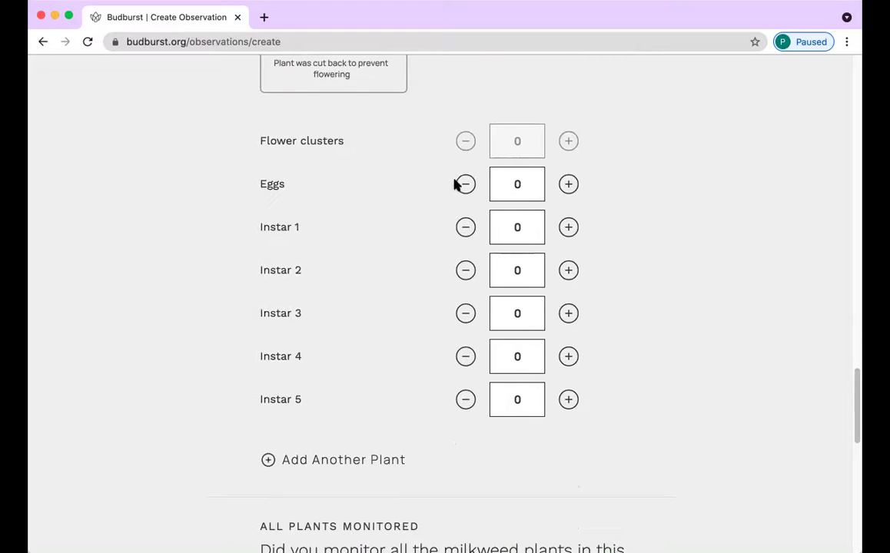
{"action": "scroll", "coordinate": [455, 185], "scroll_direction": "up", "scroll_amount": 2}
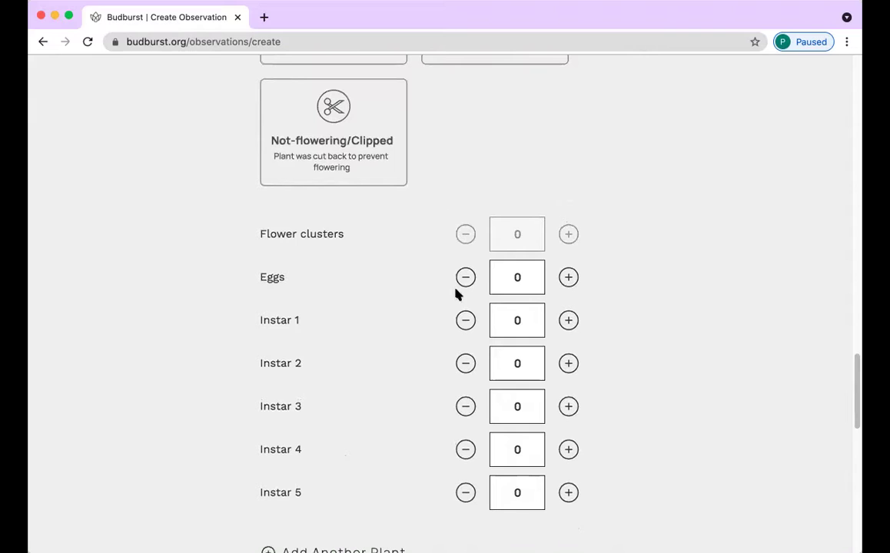
Add a third milkweed plant to the observation and set its flowering stage to None.
{"action": "scroll", "coordinate": [326, 371], "scroll_direction": "down", "scroll_amount": 5}
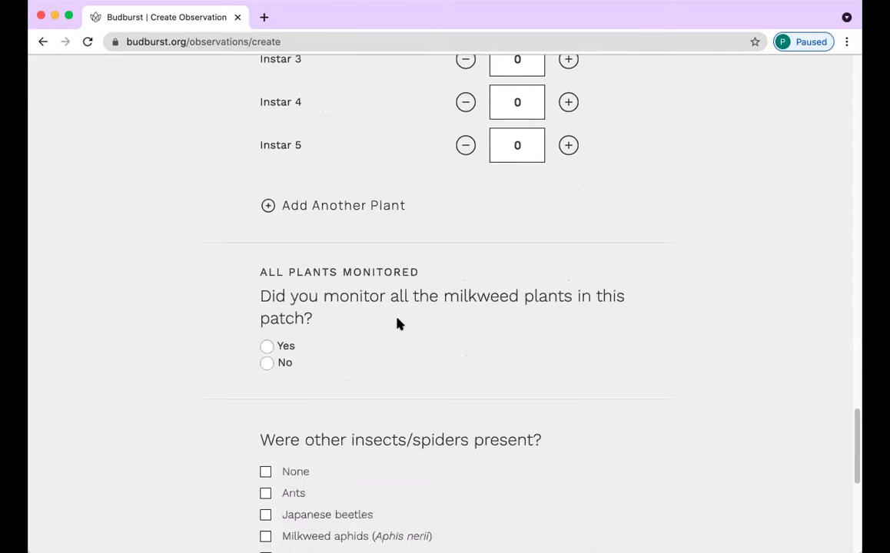
{"action": "left_click", "coordinate": [278, 210]}
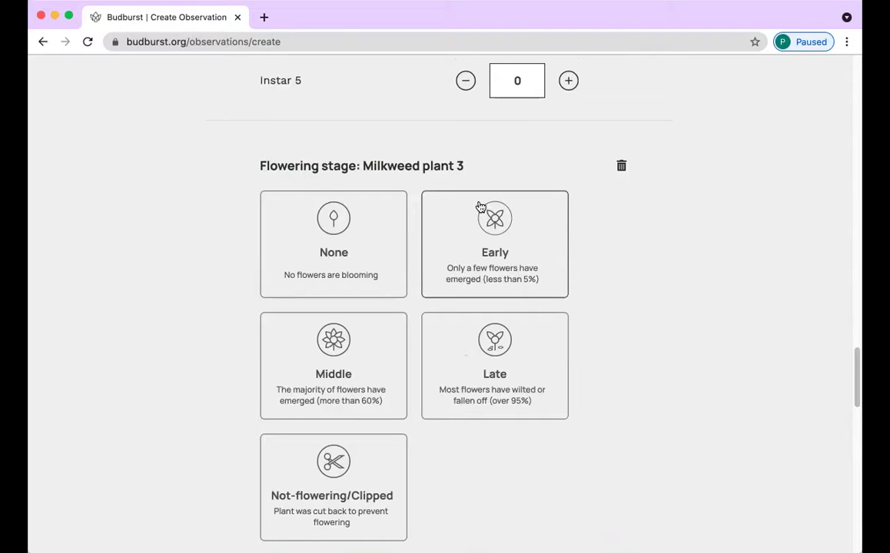
{"action": "scroll", "coordinate": [392, 230], "scroll_direction": "down", "scroll_amount": 1}
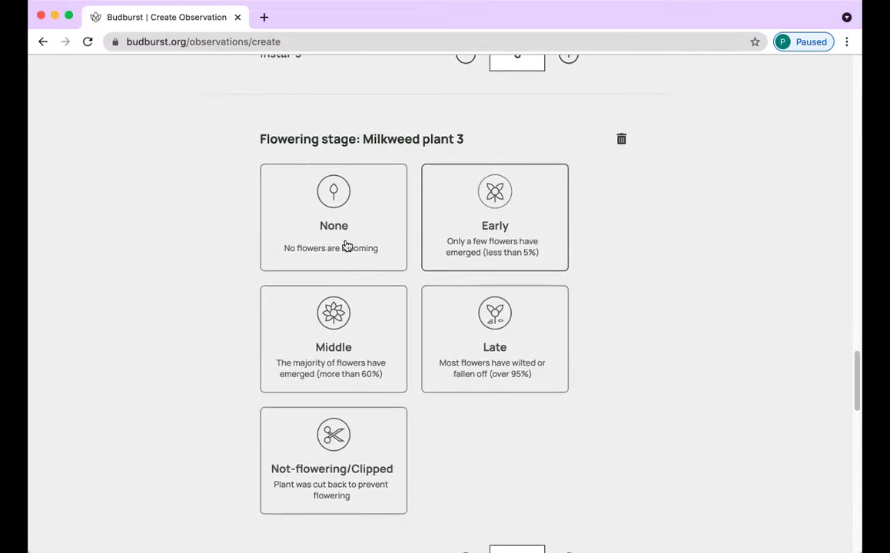
{"action": "left_click", "coordinate": [323, 239]}
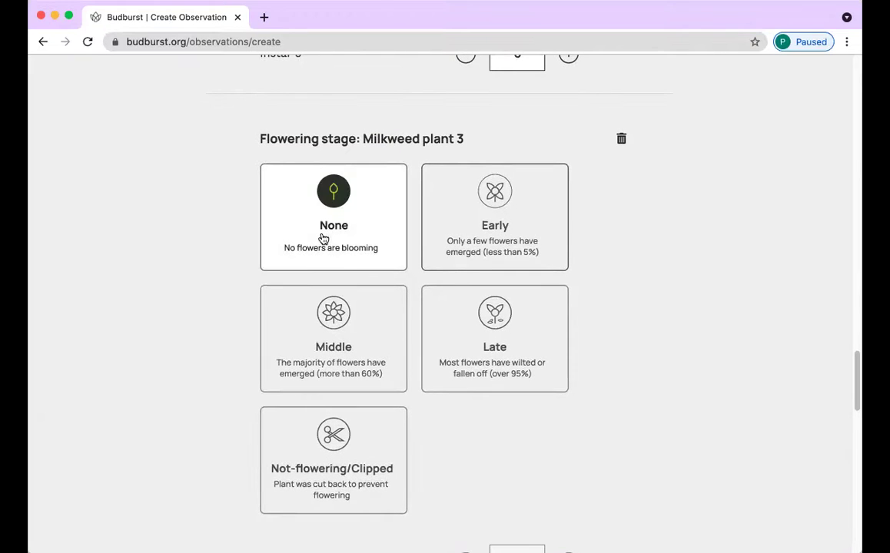
Check the counts for Milkweed plant 3 and answer Yes to having monitored all milkweed plants in the patch.
{"action": "scroll", "coordinate": [357, 245], "scroll_direction": "down", "scroll_amount": 1}
{"action": "scroll", "coordinate": [500, 232], "scroll_direction": "down", "scroll_amount": 5}
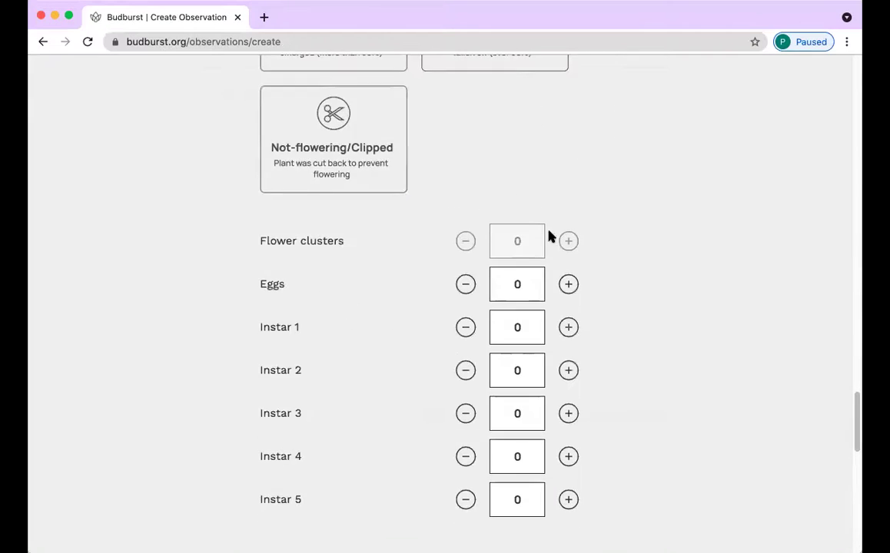
{"action": "scroll", "coordinate": [460, 234], "scroll_direction": "down", "scroll_amount": 1}
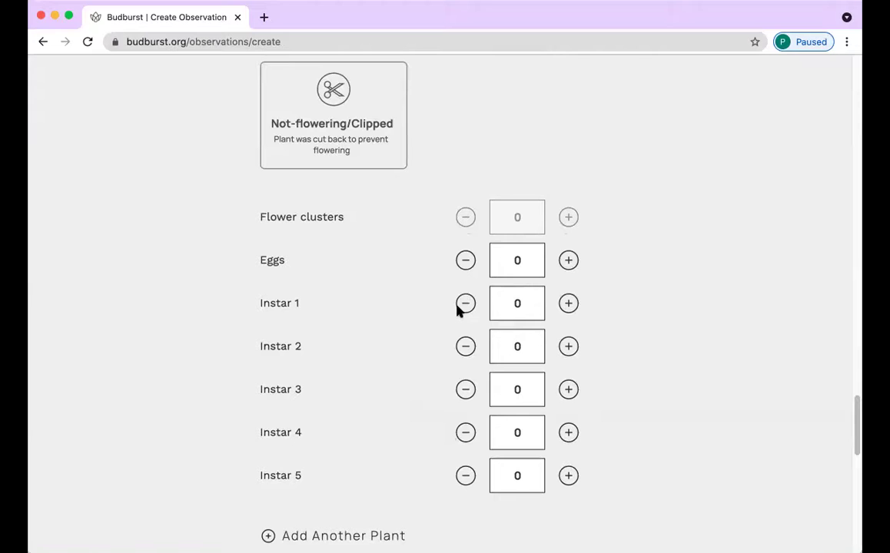
{"action": "scroll", "coordinate": [460, 376], "scroll_direction": "down", "scroll_amount": 1}
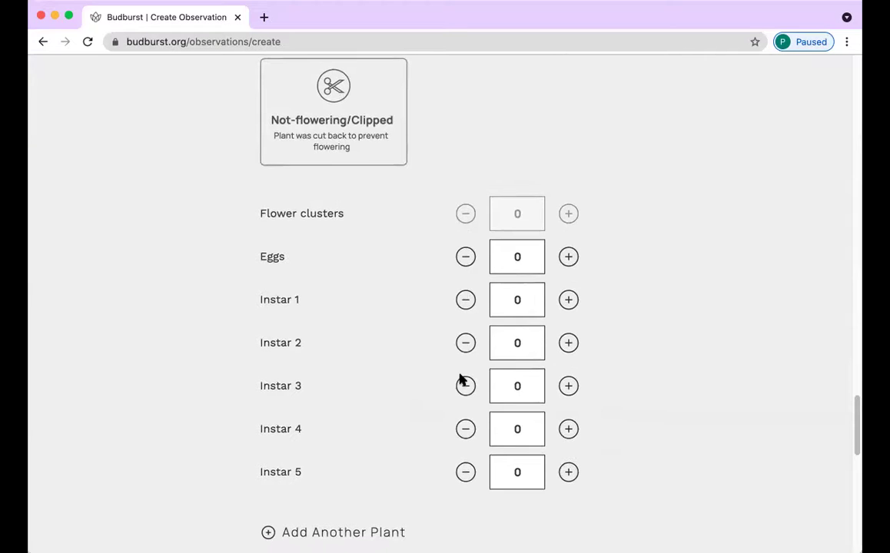
{"action": "scroll", "coordinate": [474, 348], "scroll_direction": "down", "scroll_amount": 5}
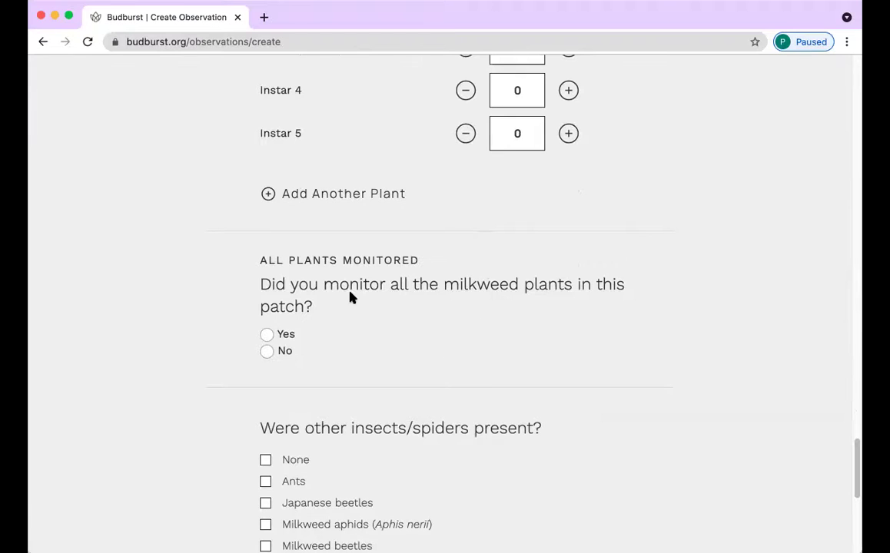
{"action": "scroll", "coordinate": [351, 294], "scroll_direction": "down", "scroll_amount": 2}
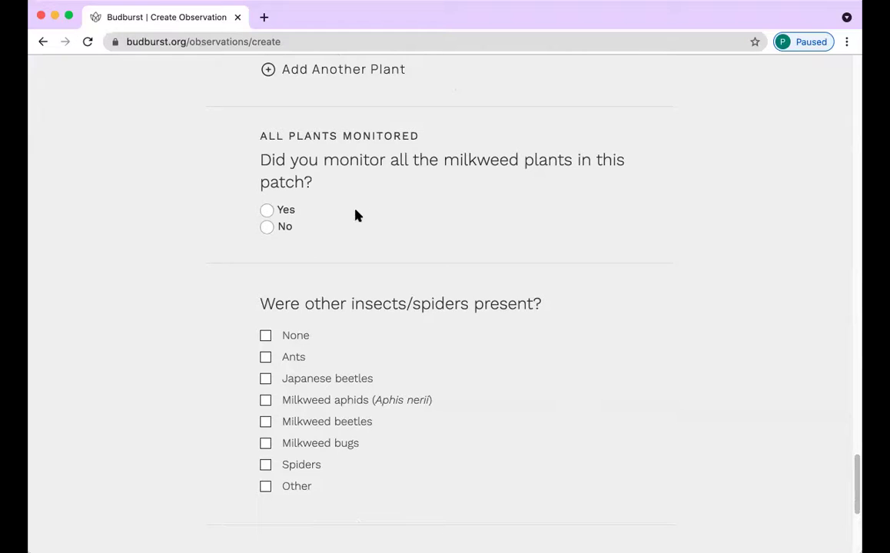
{"action": "left_click", "coordinate": [266, 211]}
Answer None to the question about other insects or spiders being present.
{"action": "scroll", "coordinate": [292, 284], "scroll_direction": "down", "scroll_amount": 5}
{"action": "scroll", "coordinate": [370, 223], "scroll_direction": "down", "scroll_amount": 1}
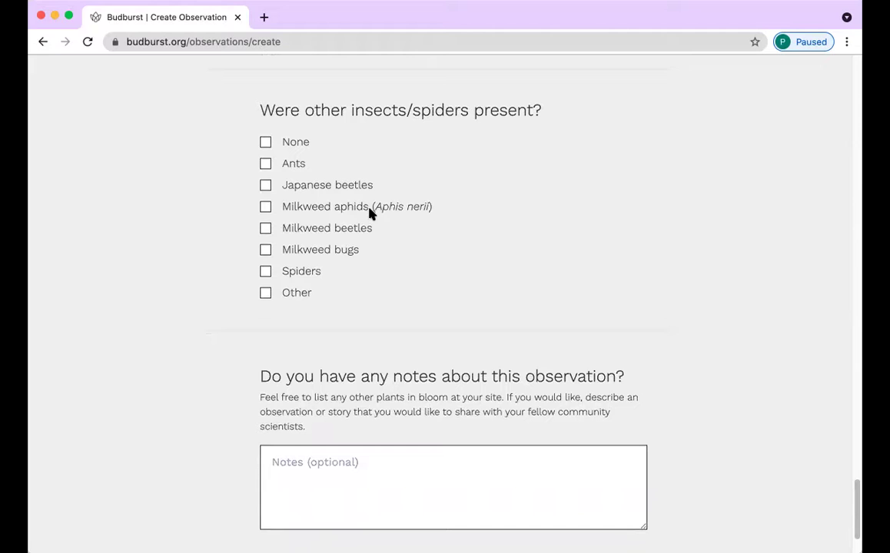
{"action": "scroll", "coordinate": [371, 215], "scroll_direction": "down", "scroll_amount": 2}
{"action": "scroll", "coordinate": [370, 213], "scroll_direction": "up", "scroll_amount": 1}
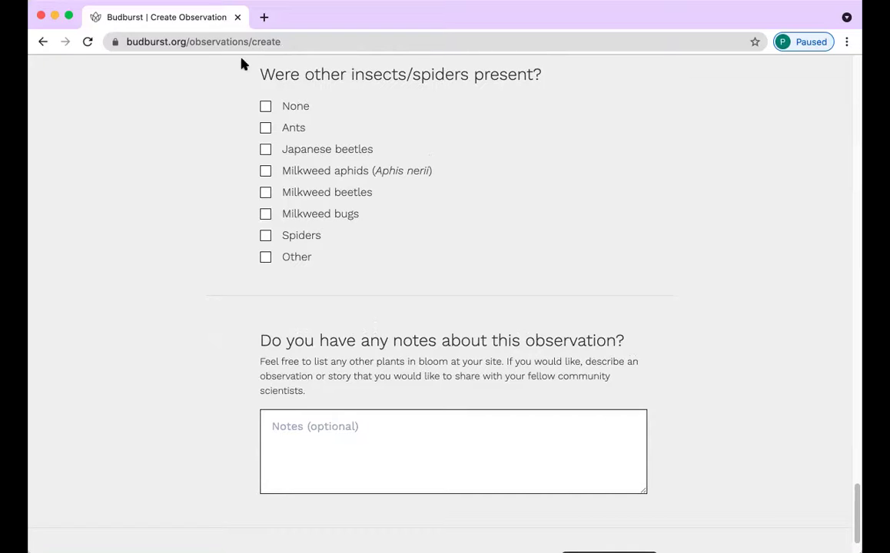
{"action": "left_click", "coordinate": [265, 106]}
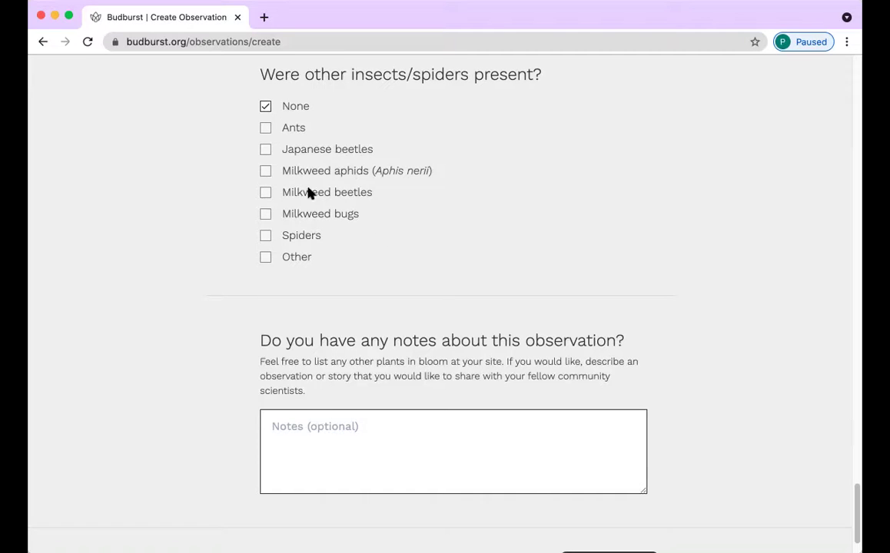
Try the Other option in place of None for the insects and spiders present, and restore None.
{"action": "left_click", "coordinate": [265, 105]}
{"action": "left_click", "coordinate": [266, 257]}
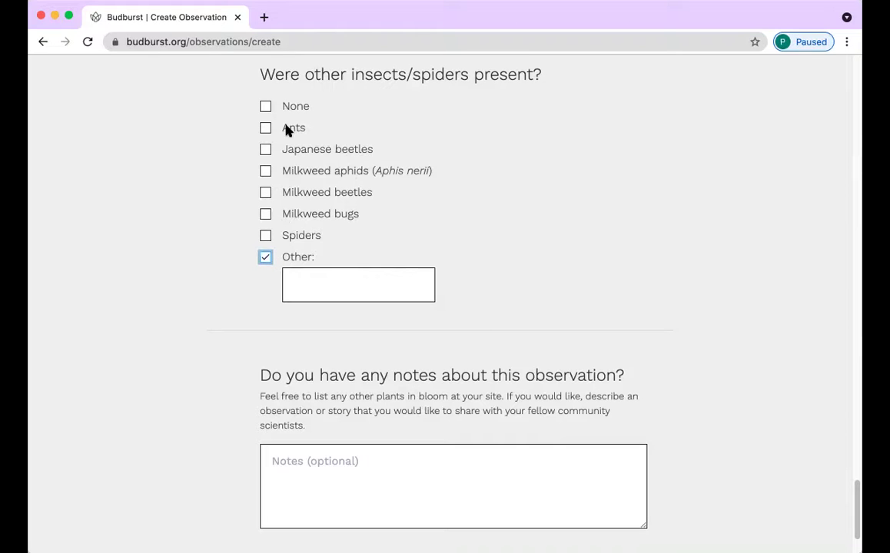
{"action": "left_click", "coordinate": [265, 258]}
{"action": "left_click", "coordinate": [266, 108]}
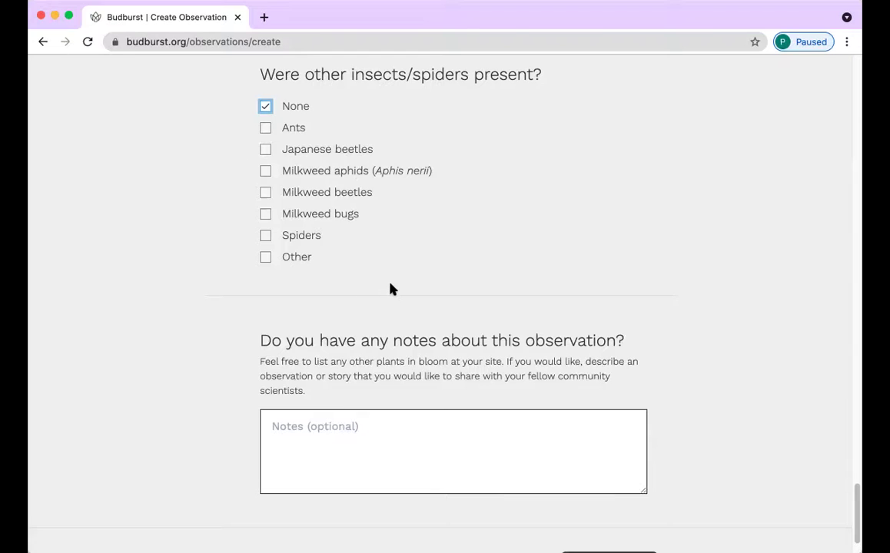
Review the completed answers from the instar counts down to the optional notes at the end of the form.
{"action": "scroll", "coordinate": [389, 290], "scroll_direction": "down", "scroll_amount": 2}
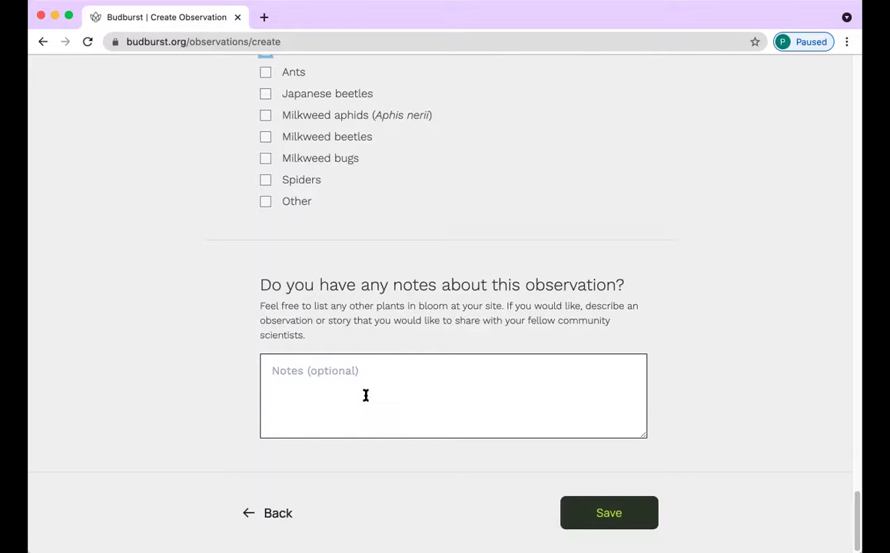
{"action": "scroll", "coordinate": [442, 257], "scroll_direction": "up", "scroll_amount": 6}
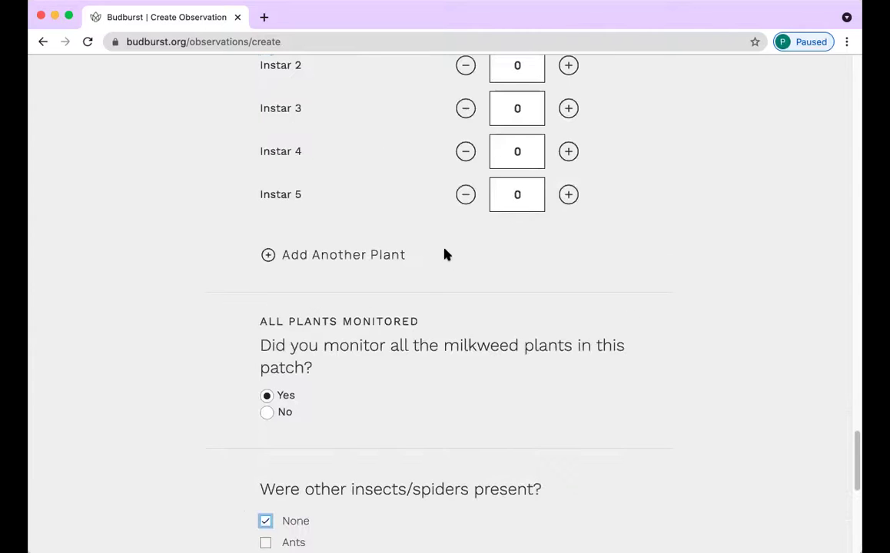
{"action": "left_click", "coordinate": [475, 237]}
{"action": "scroll", "coordinate": [477, 256], "scroll_direction": "down", "scroll_amount": 20}
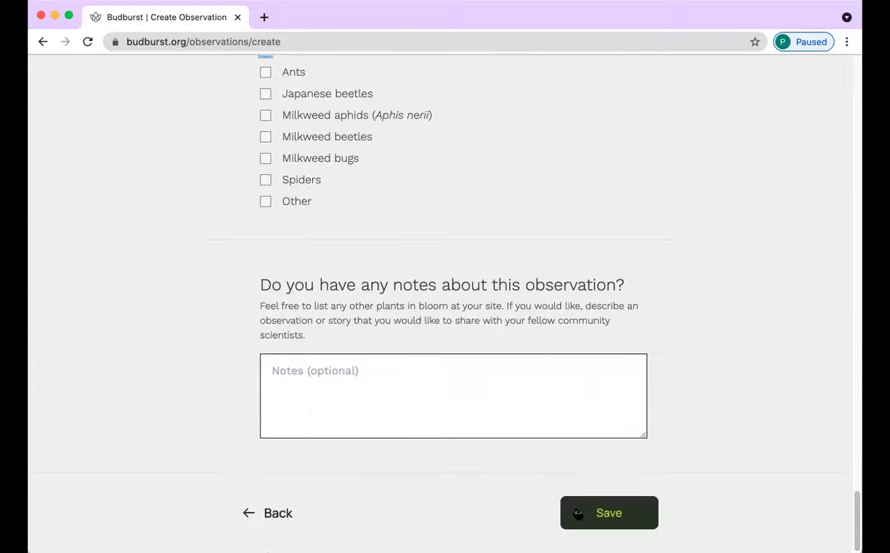
Save the milkweed observation and review its saved record, including the patch details, the plant entries and the location map.
{"action": "left_click", "coordinate": [619, 514]}
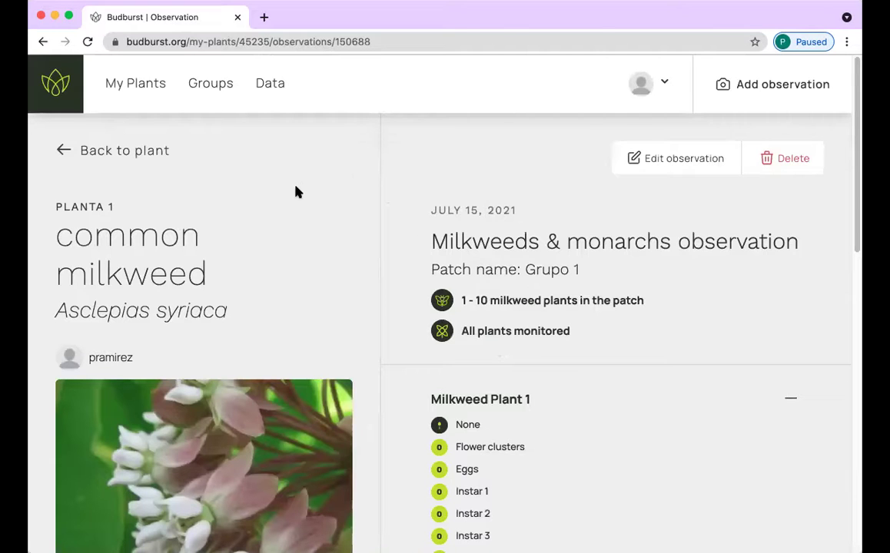
{"action": "scroll", "coordinate": [338, 317], "scroll_direction": "down", "scroll_amount": 2}
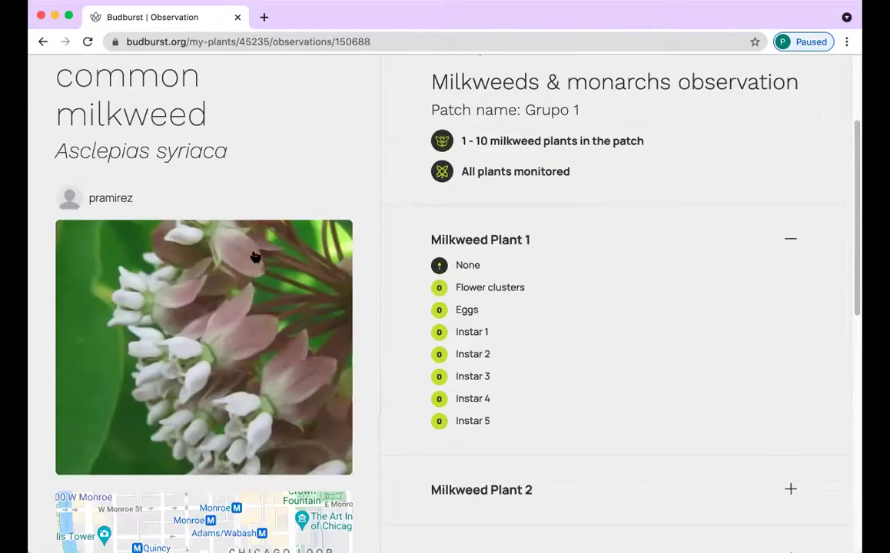
{"action": "scroll", "coordinate": [254, 255], "scroll_direction": "down", "scroll_amount": 1}
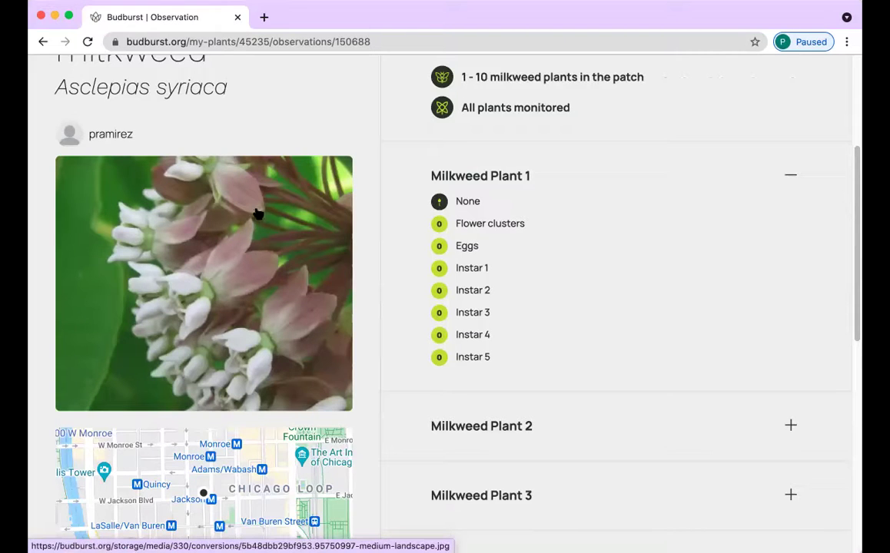
{"action": "scroll", "coordinate": [475, 225], "scroll_direction": "up", "scroll_amount": 3}
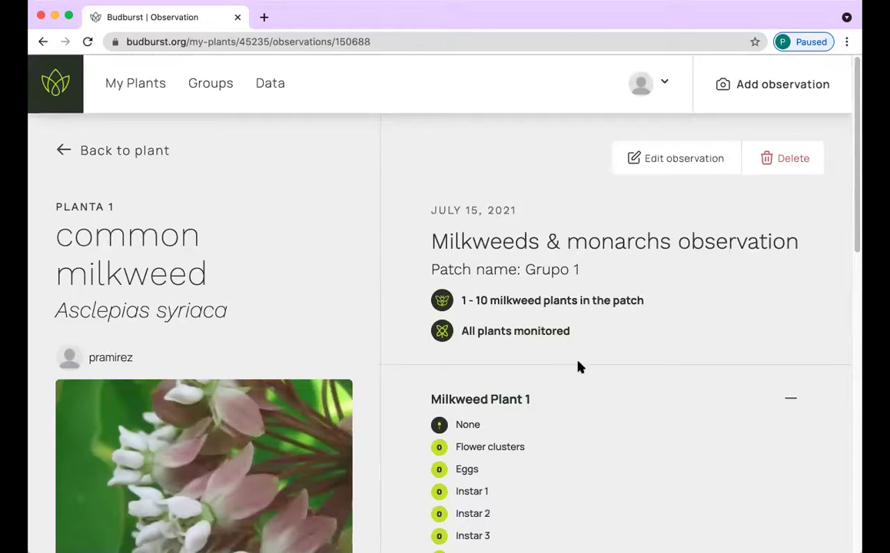
{"action": "scroll", "coordinate": [603, 461], "scroll_direction": "down", "scroll_amount": 5}
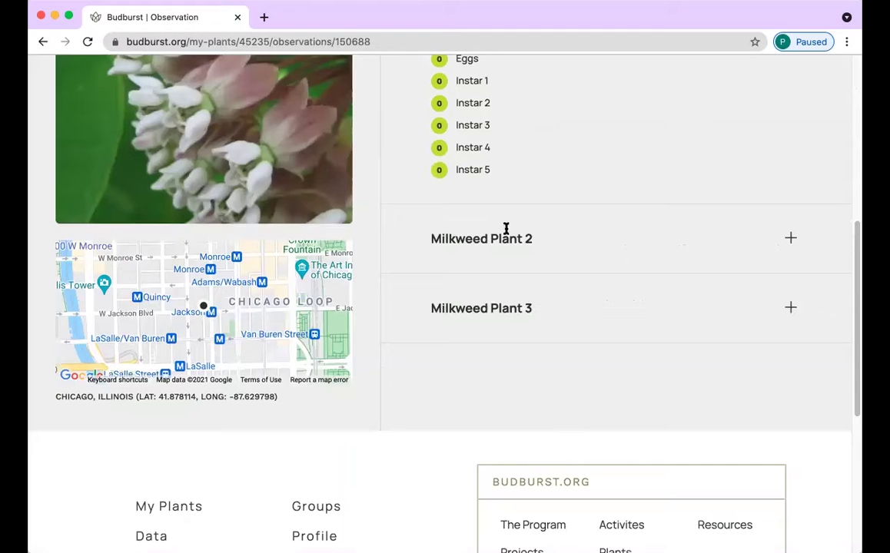
{"action": "scroll", "coordinate": [490, 288], "scroll_direction": "up", "scroll_amount": 5}
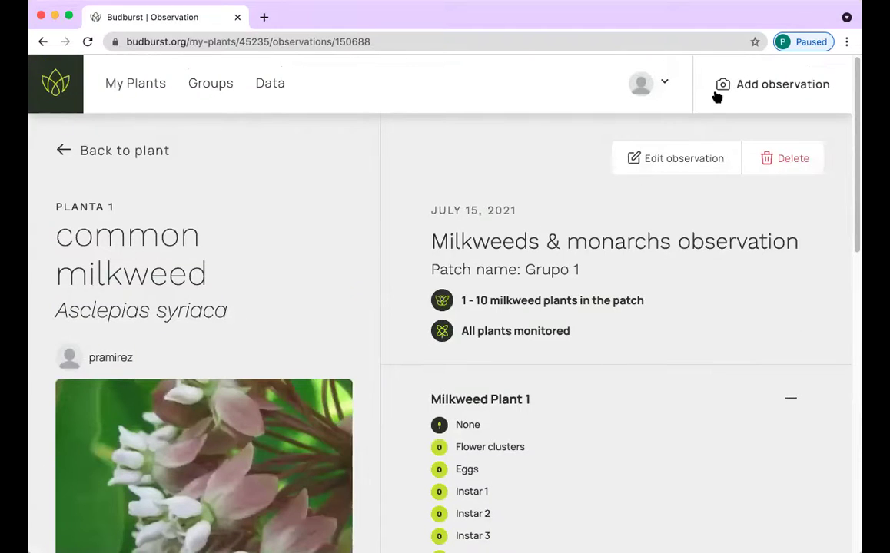
Check the account options, open a new observation form for the Chicago common milkweed in My Plants, and close it unfilled.
{"action": "left_click", "coordinate": [662, 81]}
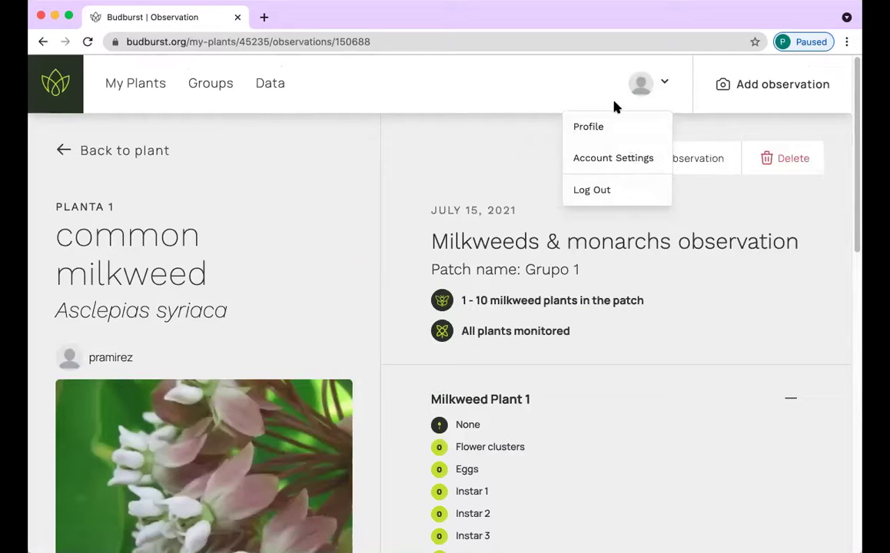
{"action": "left_click", "coordinate": [271, 83]}
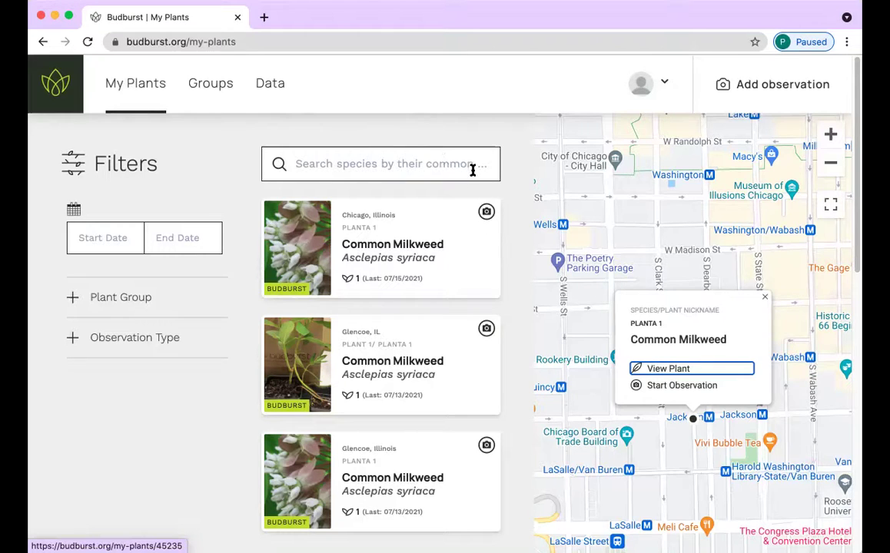
{"action": "left_click", "coordinate": [486, 212]}
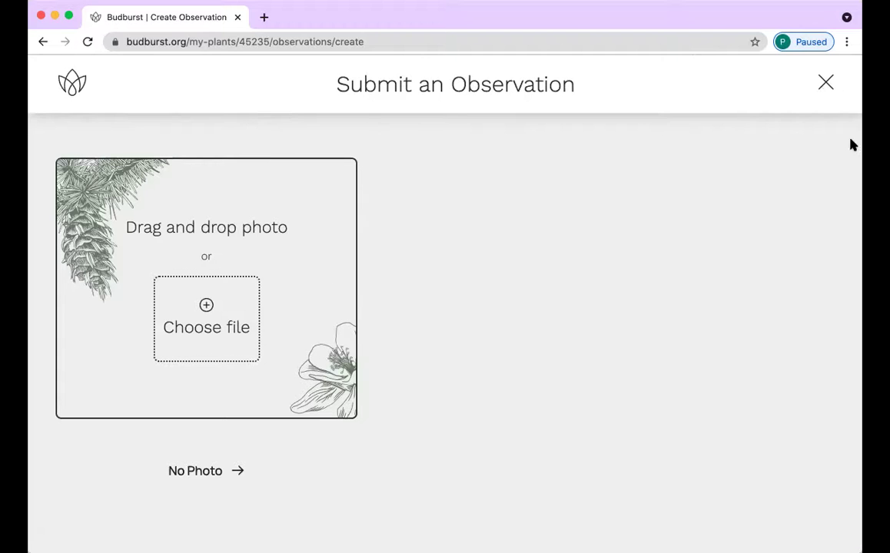
{"action": "left_click", "coordinate": [825, 81]}
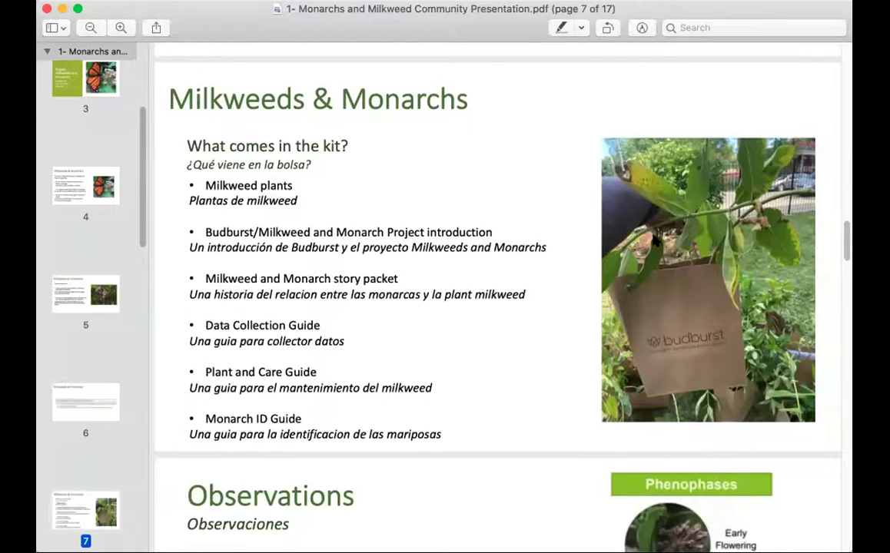
Browse the Monarchs and Milkweed presentation from the kit contents onward through the Observations slide.
{"action": "scroll", "coordinate": [656, 229], "scroll_direction": "down", "scroll_amount": 4}
{"action": "scroll", "coordinate": [652, 235], "scroll_direction": "down", "scroll_amount": 7}
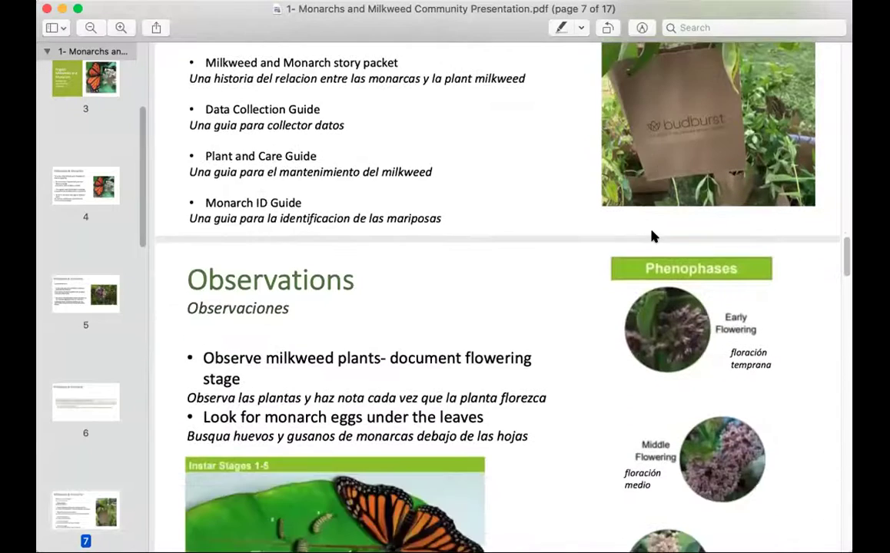